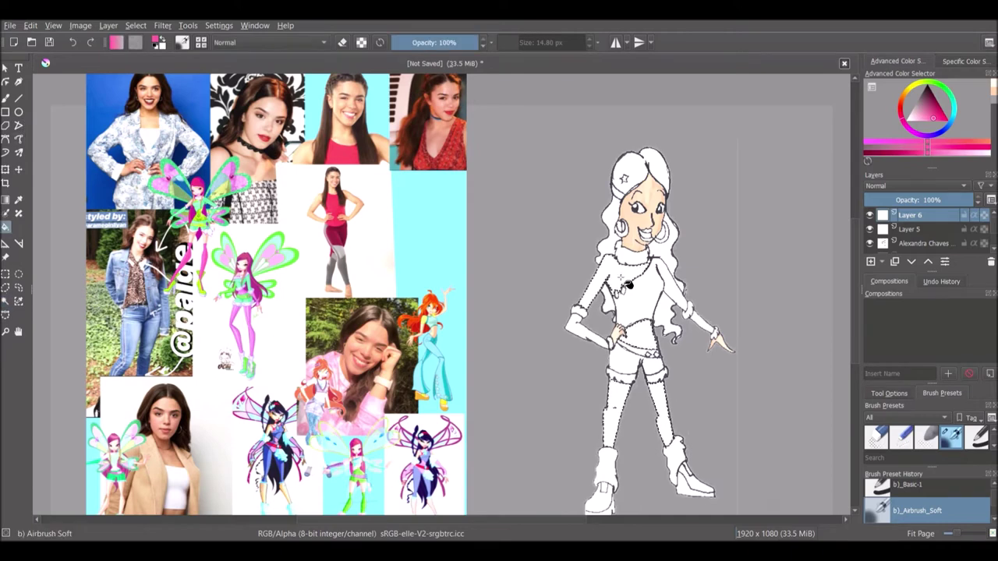
Return to the freehand brush for painting strokes.
ctrl+click(646, 341)
Switch to the Ink-3 Gpen brush and sample pink and red tones from the reference photos.
key(b)
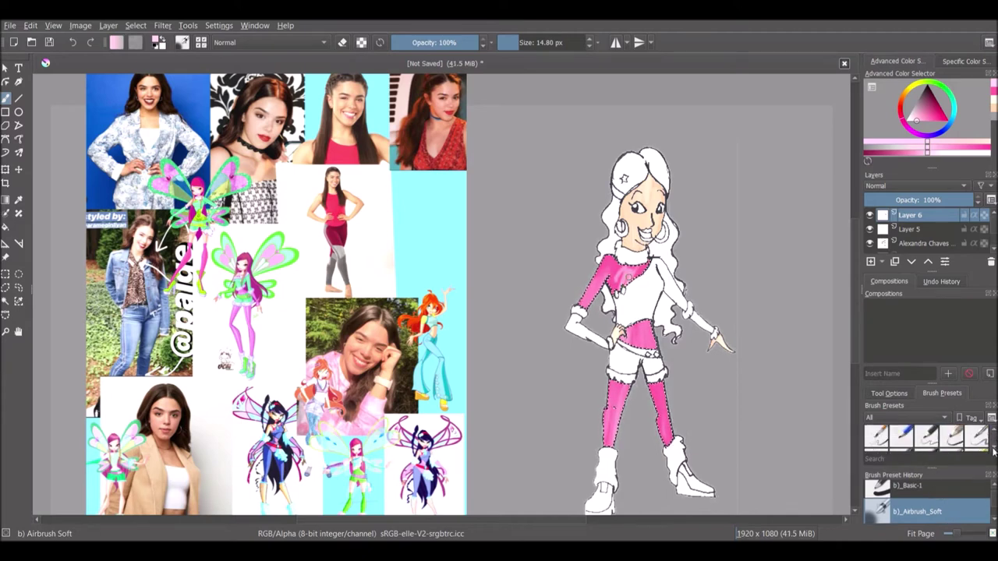
click(976, 436)
click(943, 112)
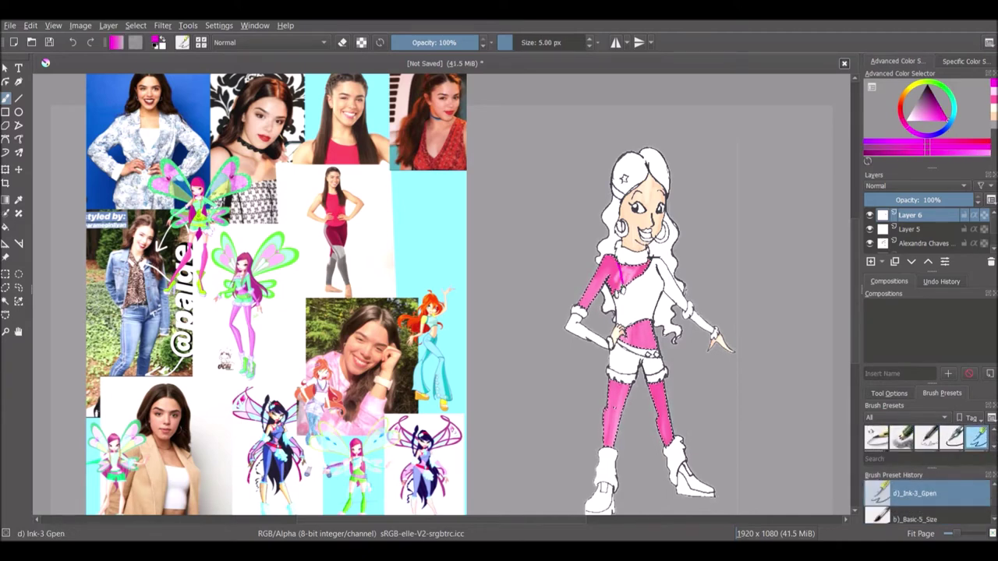
click(911, 129)
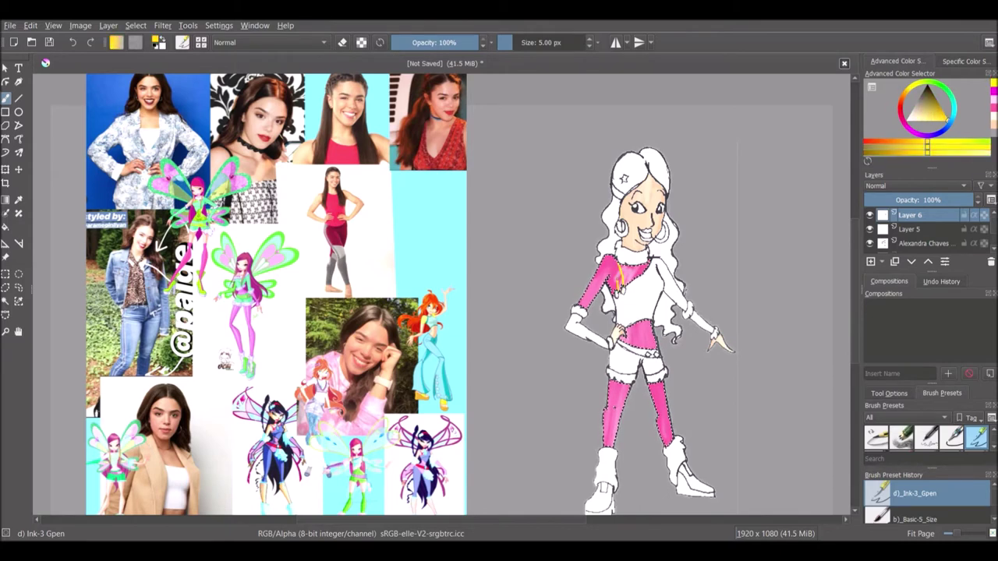
key(ctrl+r)
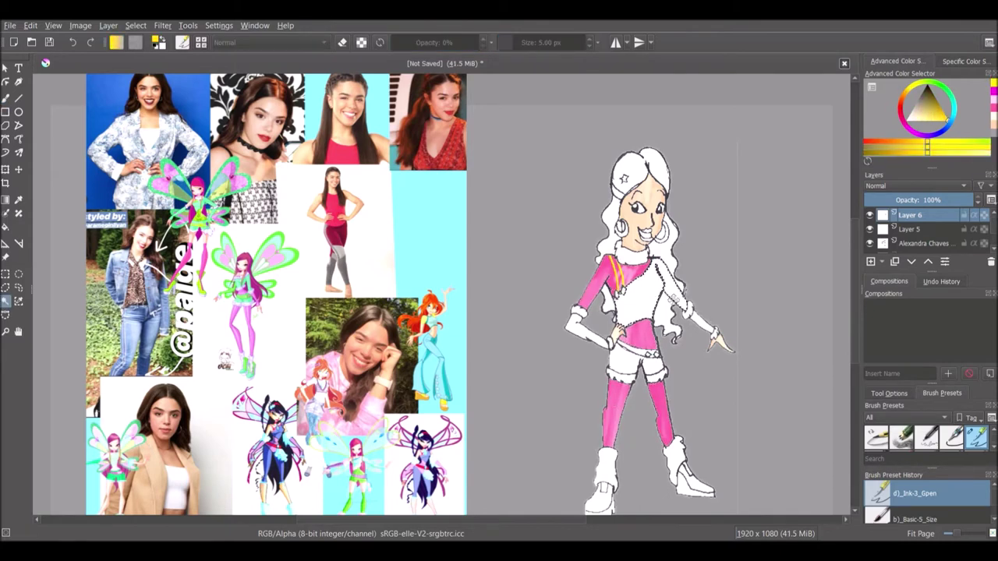
click(951, 121)
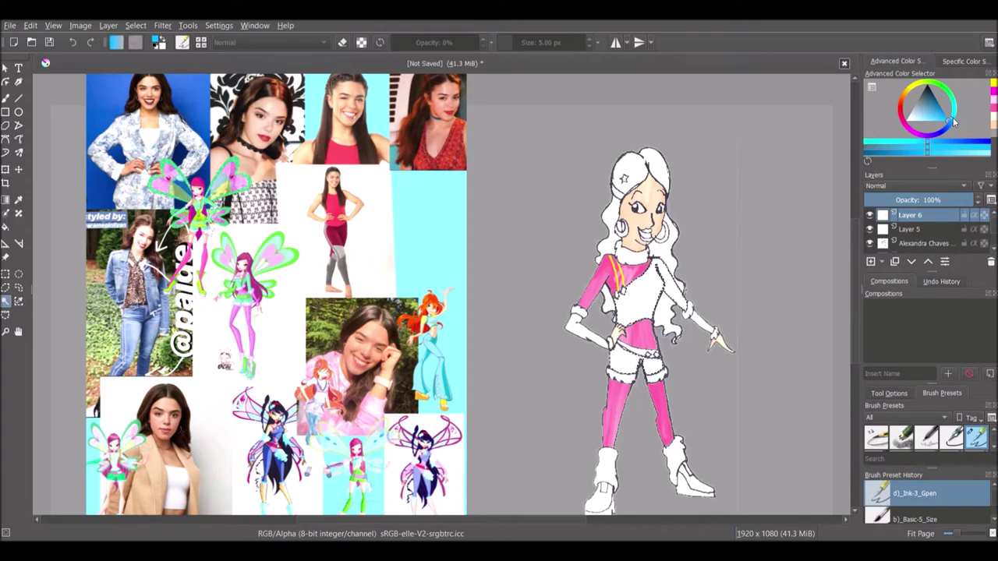
click(340, 210)
click(346, 243)
click(462, 153)
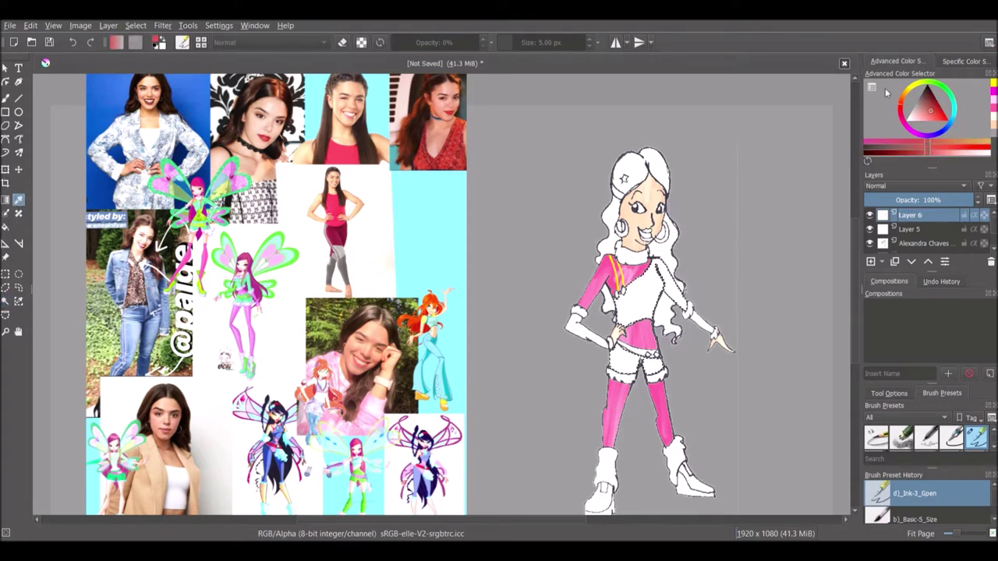
Fill the selected bodice and shorts with orange.
click(905, 103)
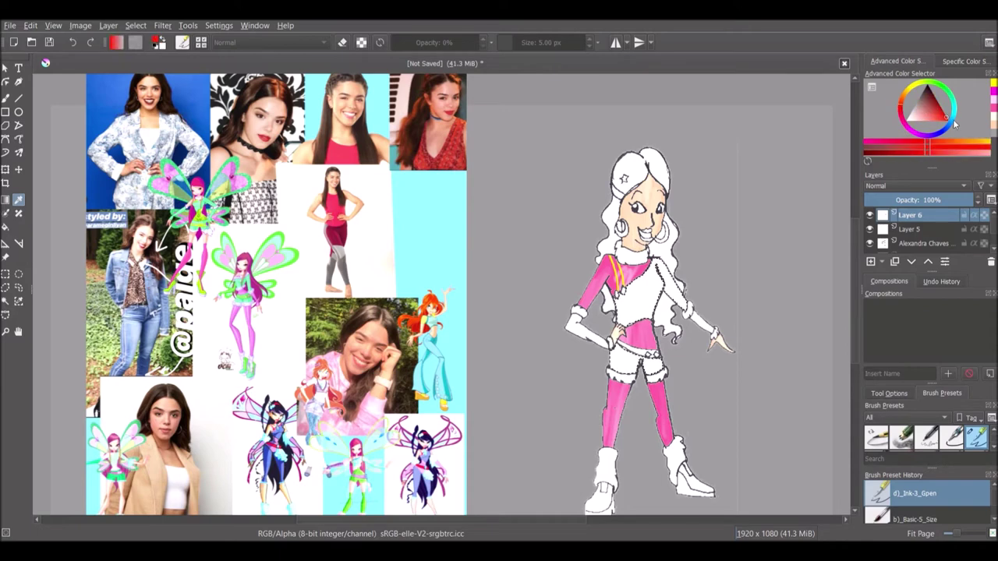
drag(905, 104, 903, 123)
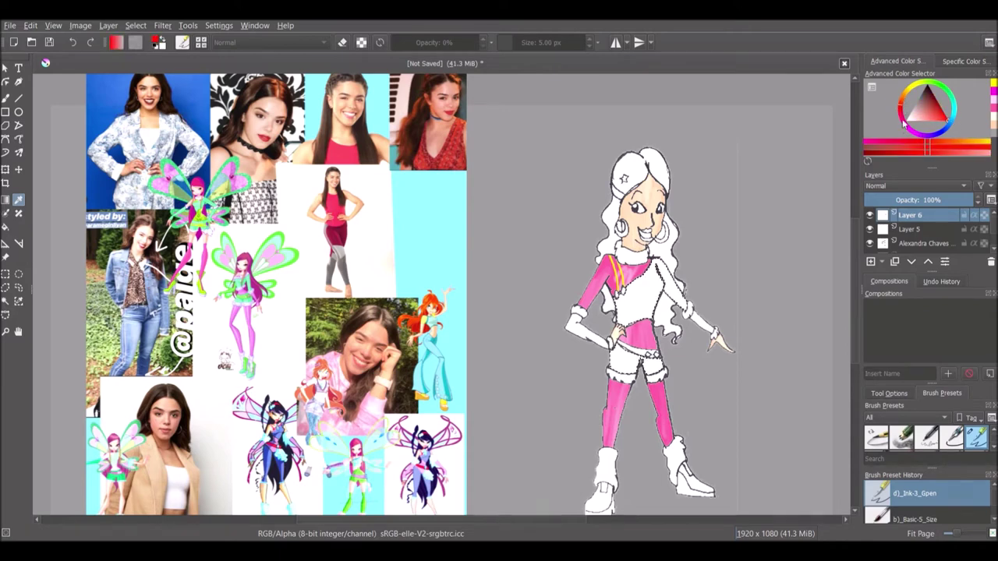
click(902, 97)
key(f)
click(643, 311)
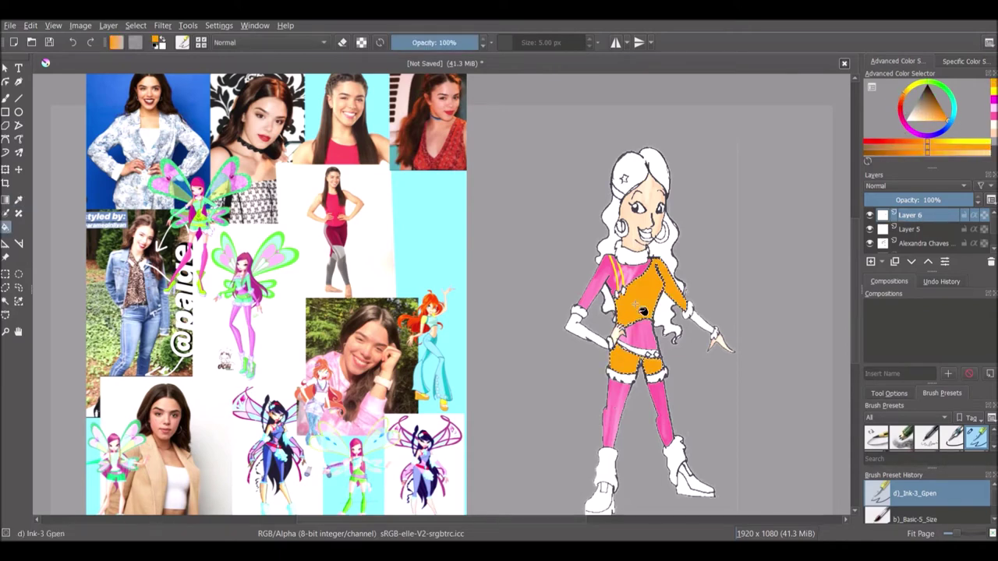
Mix a yellow-orange colour for the next outfit areas.
click(914, 87)
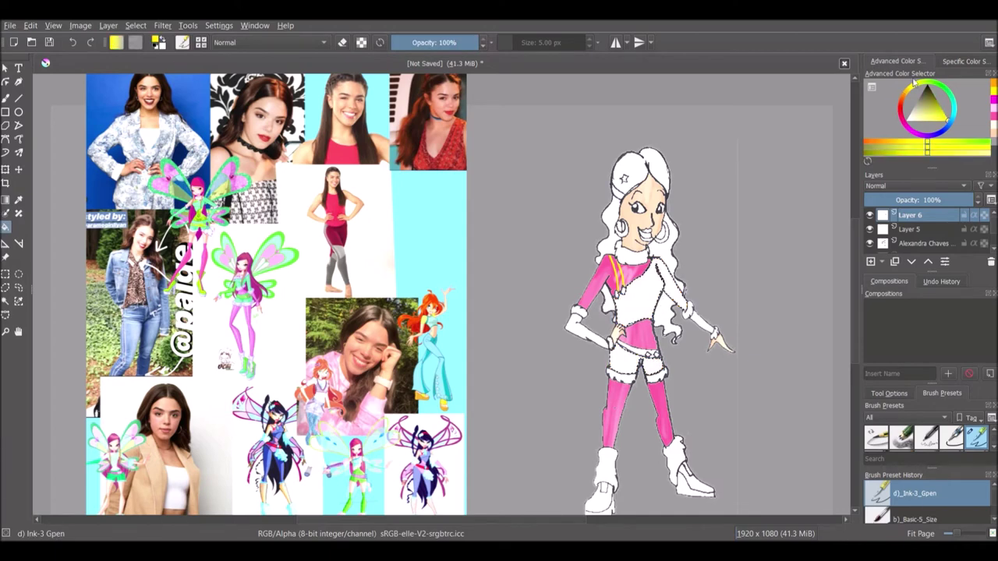
drag(915, 83, 907, 95)
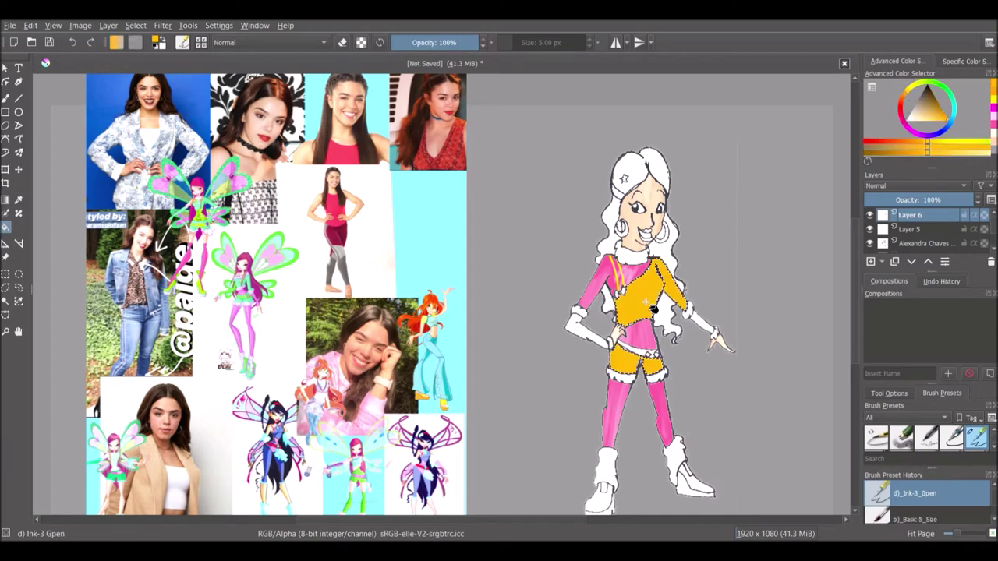
scroll(645, 303, down, 3)
scroll(646, 303, up, 1)
click(6, 301)
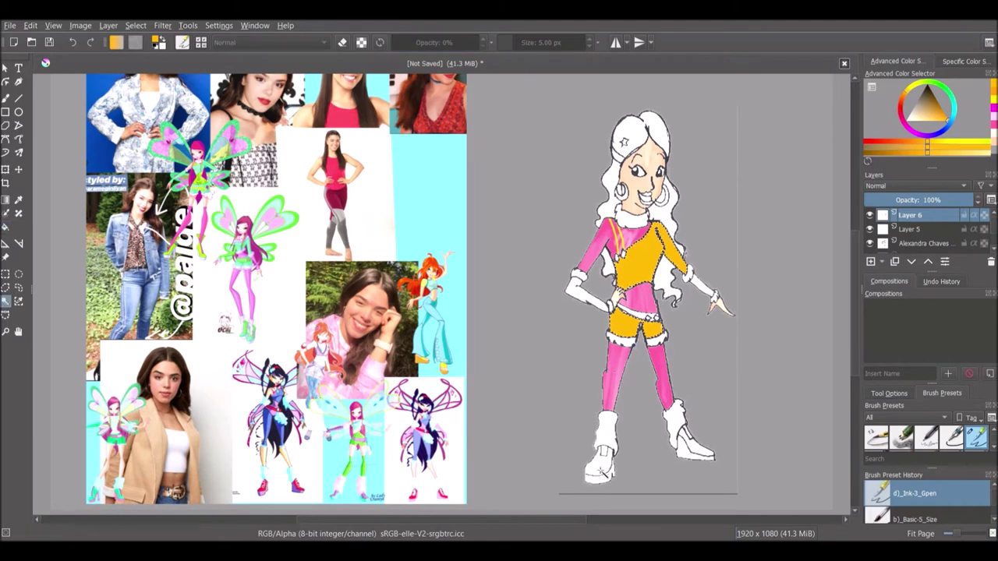
Zoom in on the boots and close the gap in the left boot's sole with a black stroke.
key(plus)
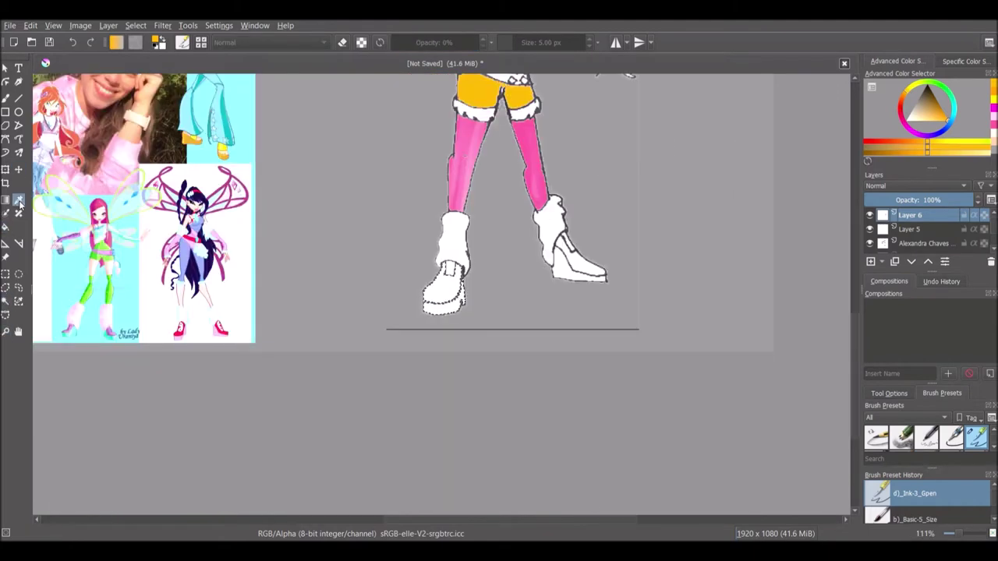
key(d)
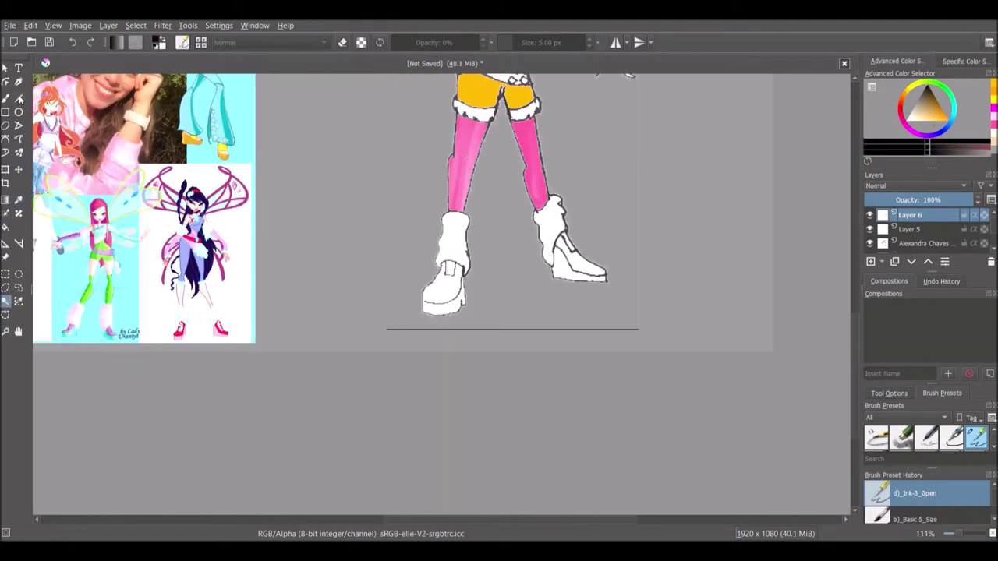
click(5, 99)
drag(423, 300, 435, 299)
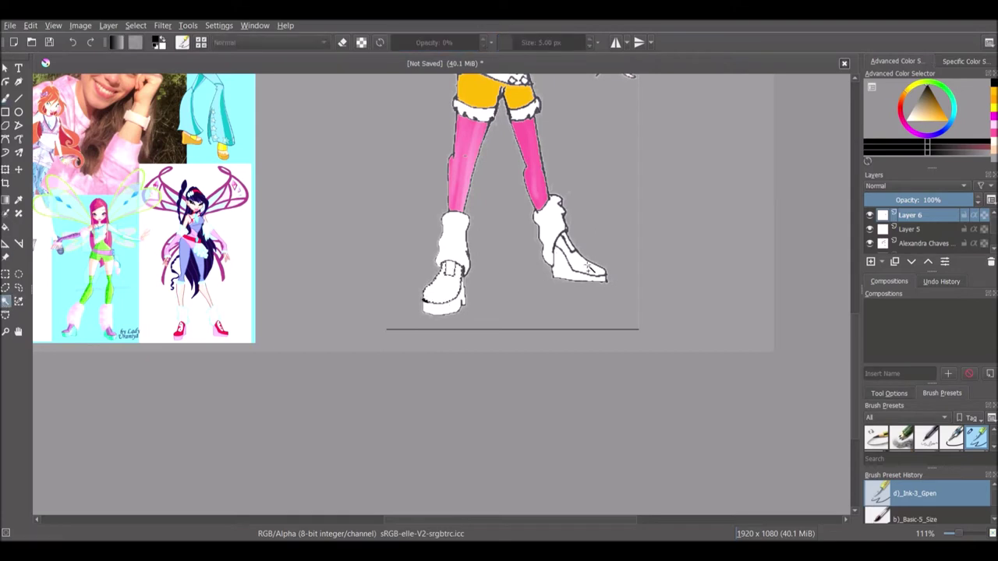
Fill both boots magenta and the boot soles teal.
key(f)
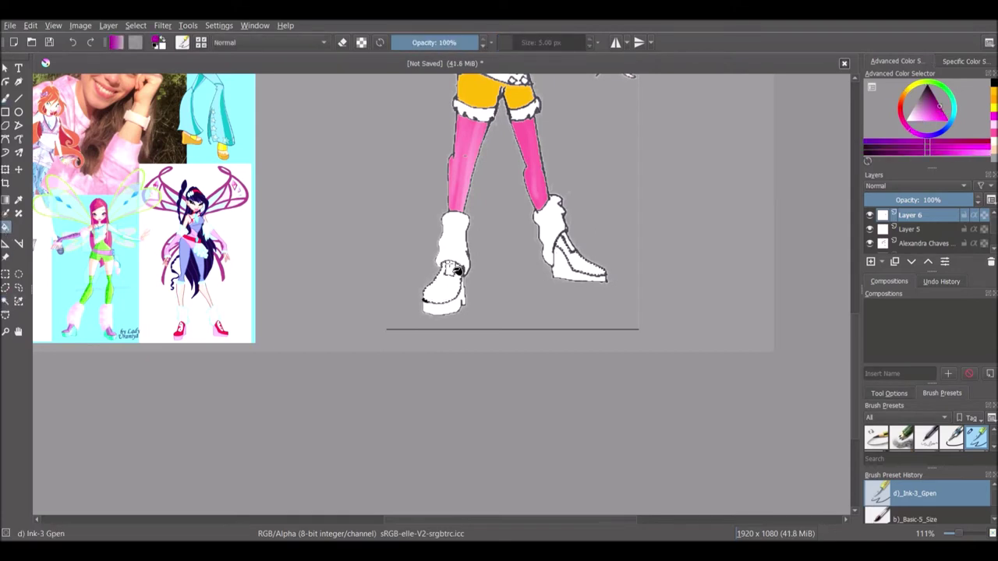
click(445, 282)
click(579, 260)
click(5, 300)
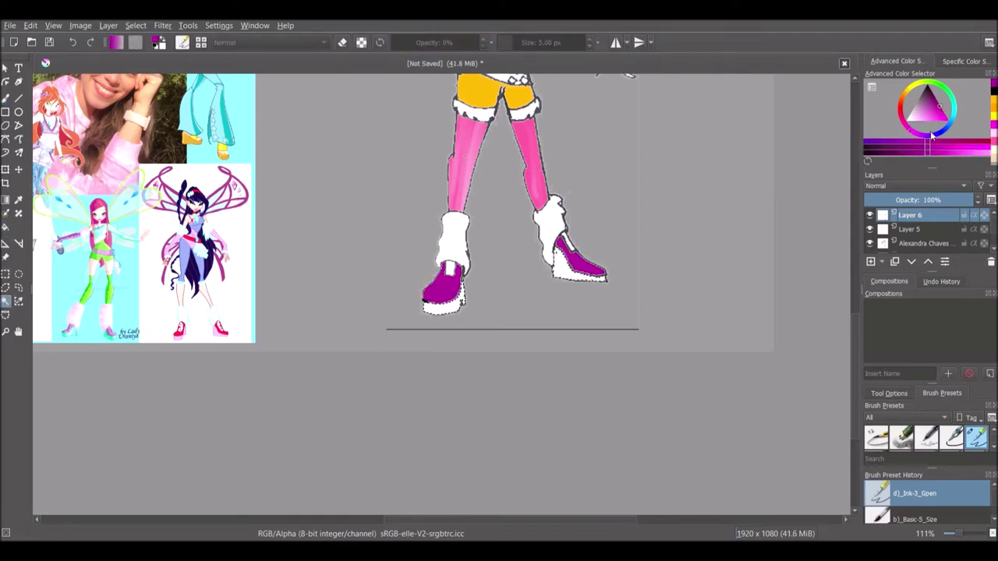
key(f)
click(581, 273)
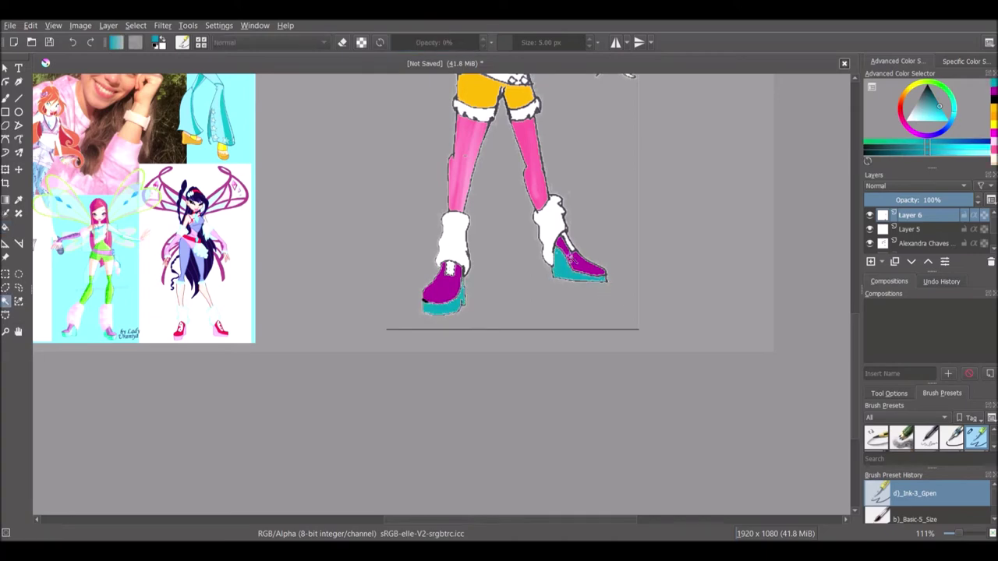
Select the white hair region with Contiguous Selection.
key(b)
scroll(853, 329, up, 5)
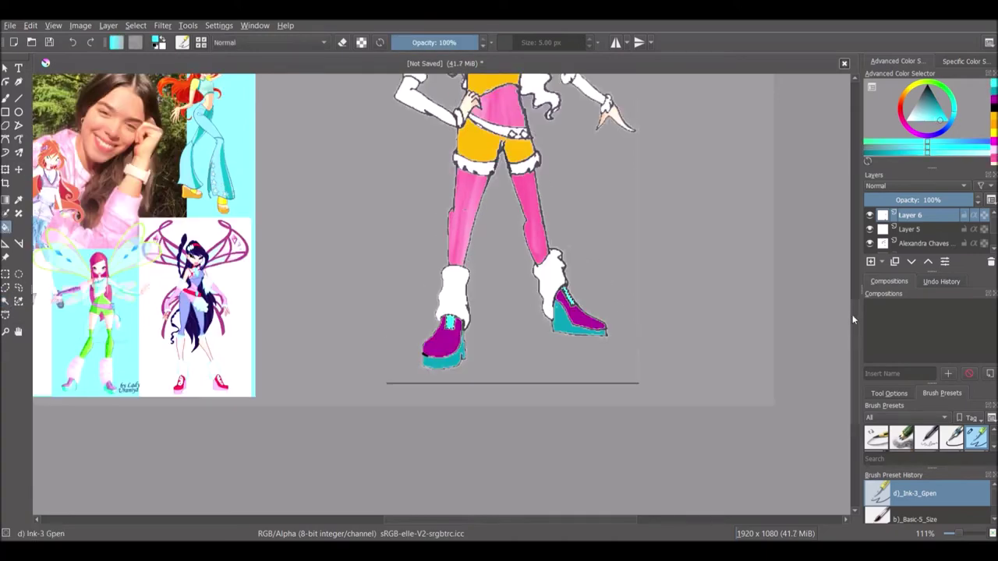
click(5, 301)
click(487, 125)
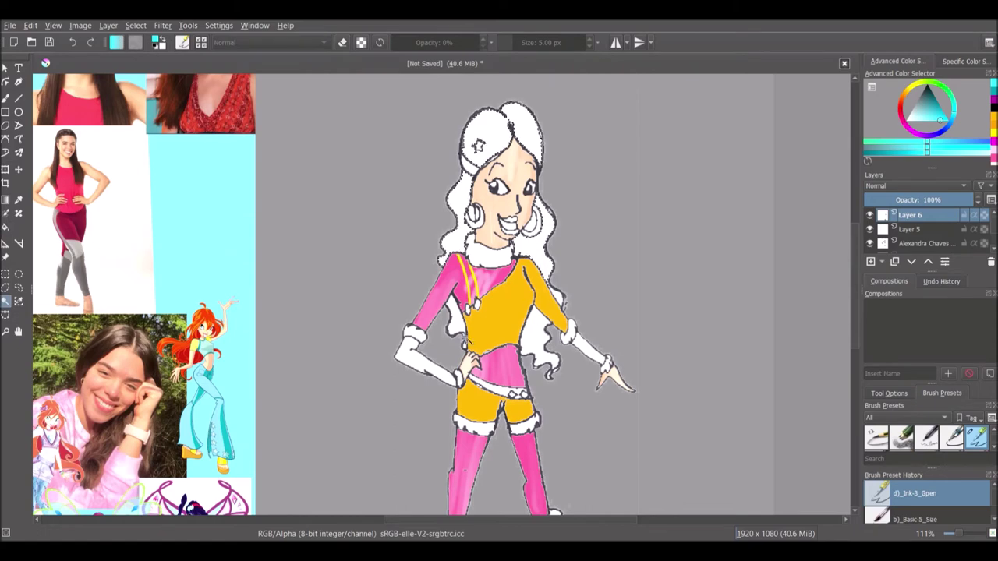
scroll(524, 520, left, 5)
Sample a dark reddish tone and start airbrushing over the white hair with Airbrush Soft.
click(910, 88)
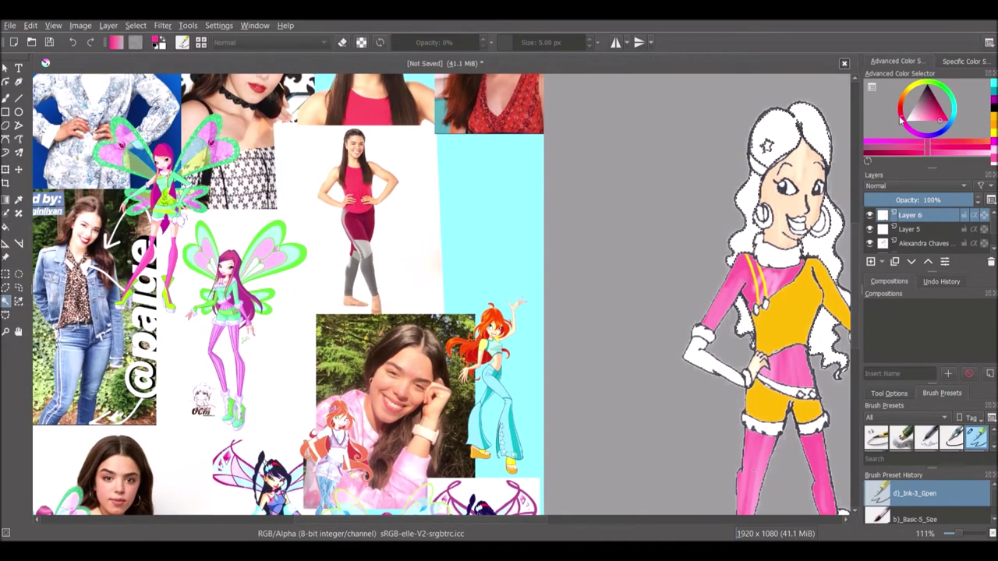
key(p)
scroll(82, 109, up, 2)
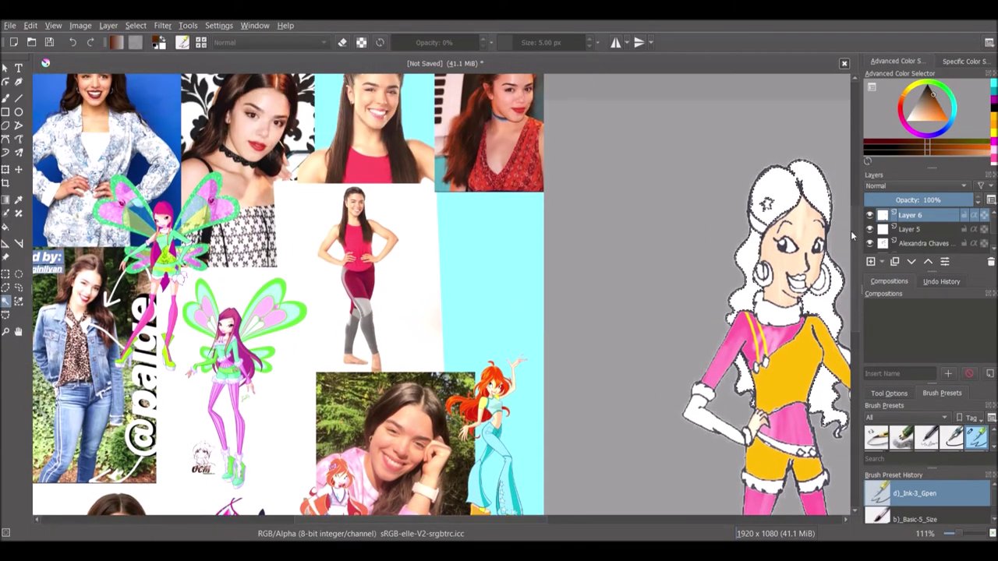
click(82, 109)
click(928, 146)
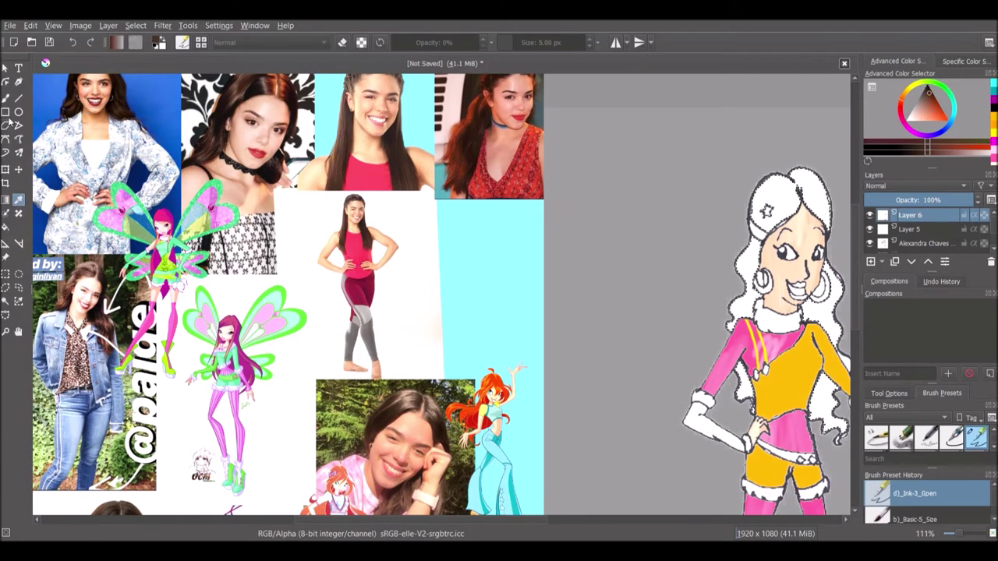
scroll(986, 494, down, 3)
click(936, 511)
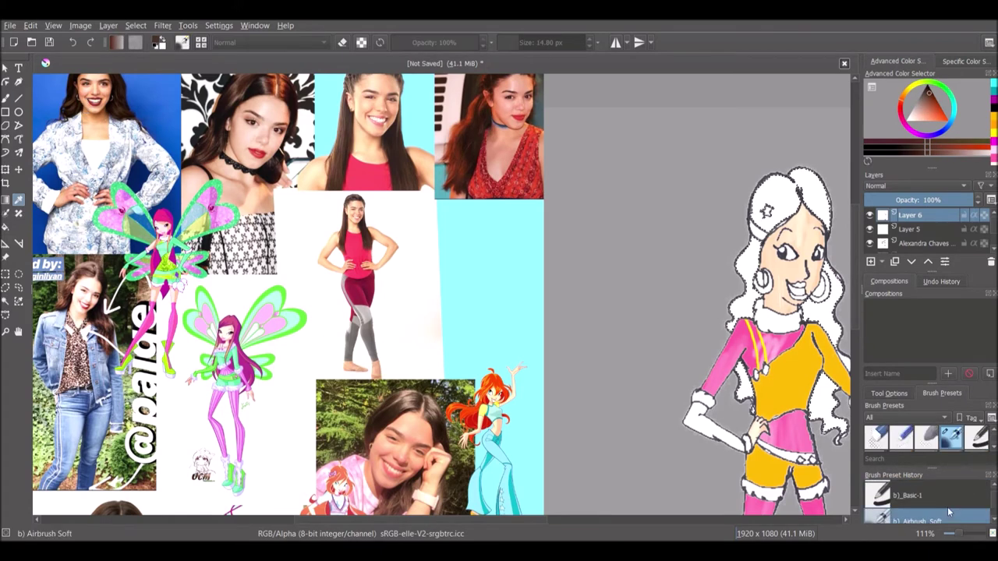
key(b)
drag(760, 187, 780, 218)
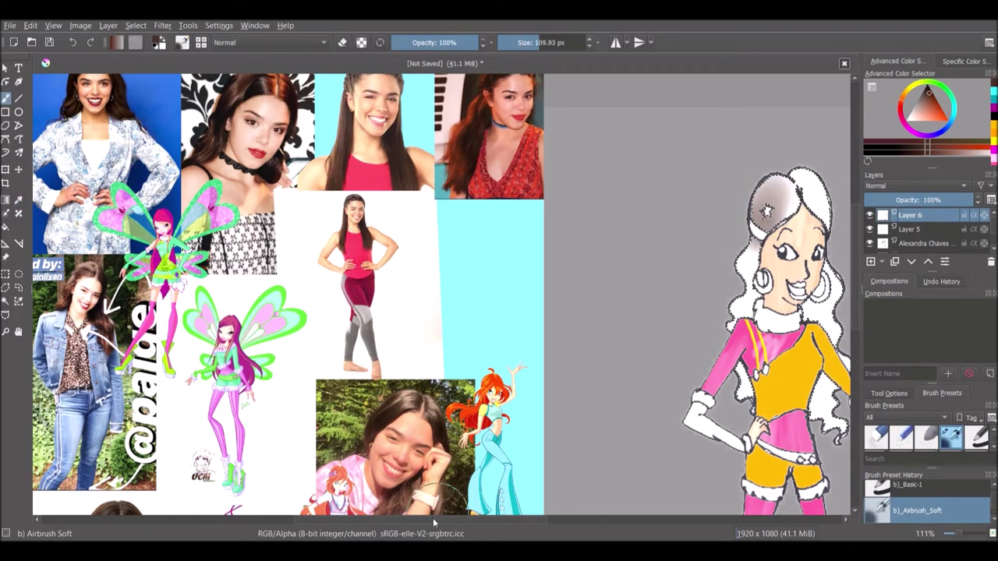
scroll(546, 297, right, 5)
Paint the hair dark brown, fine-tuning the brown shade along the way.
click(939, 115)
mouse_move(659, 187)
mouse_down()
mouse_move(605, 304)
mouse_move(666, 374)
mouse_move(616, 312)
mouse_move(663, 195)
mouse_move(687, 221)
mouse_up()
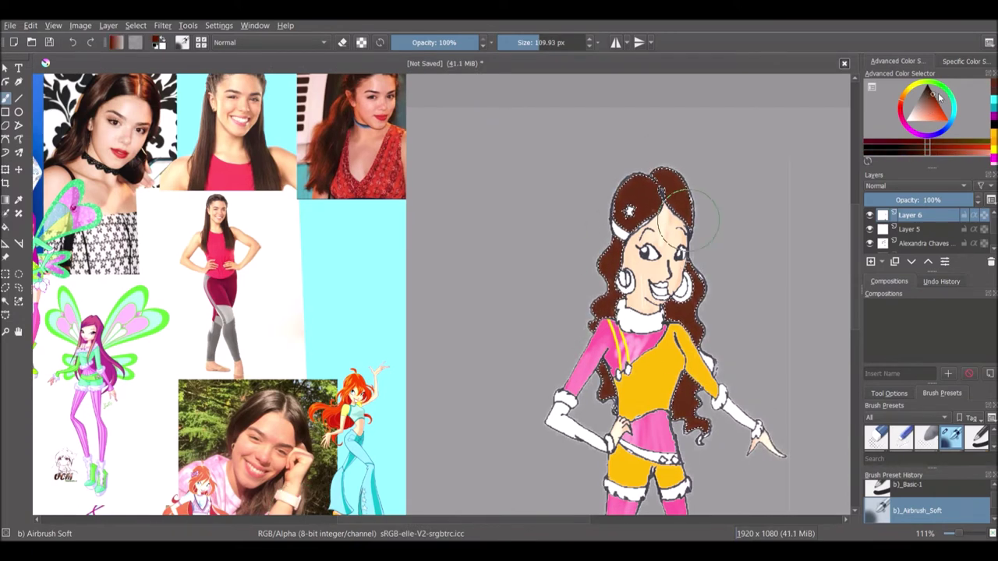
click(939, 108)
click(937, 100)
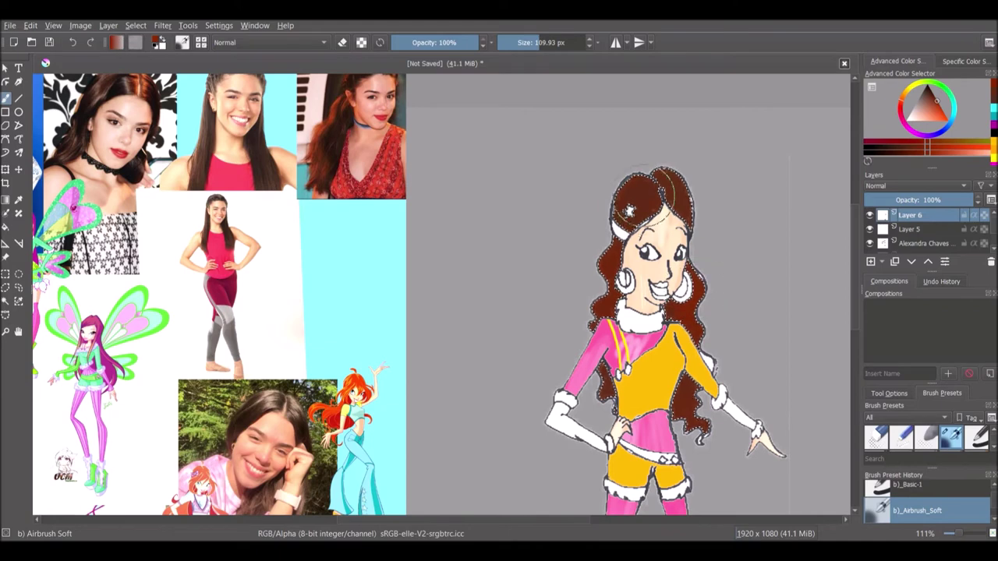
drag(696, 361, 690, 406)
click(6, 301)
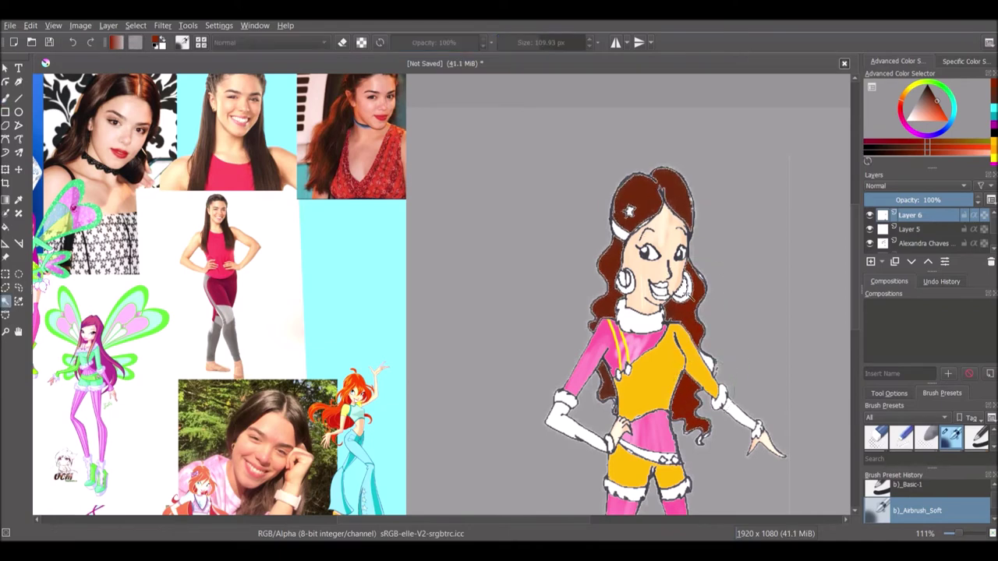
key(b)
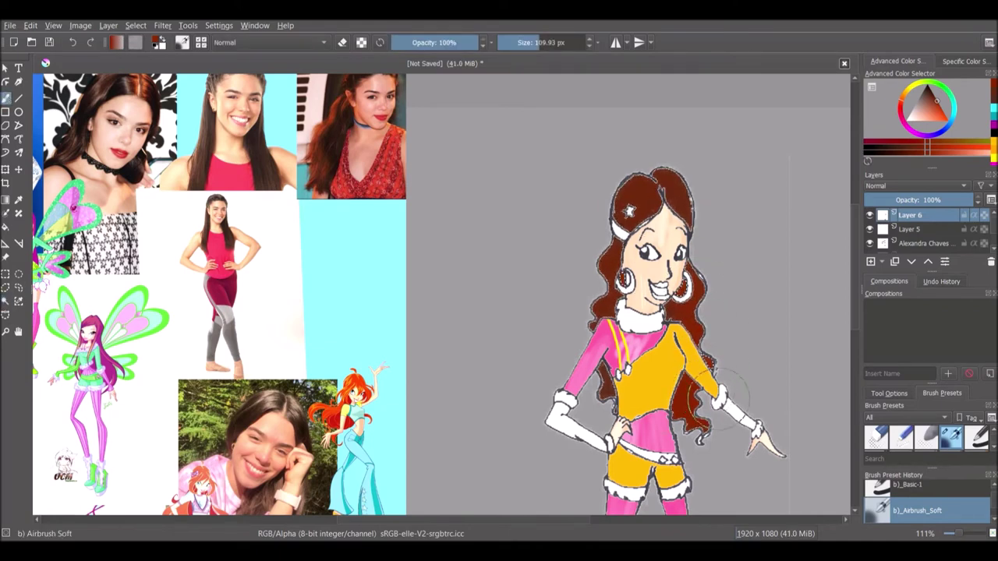
click(931, 96)
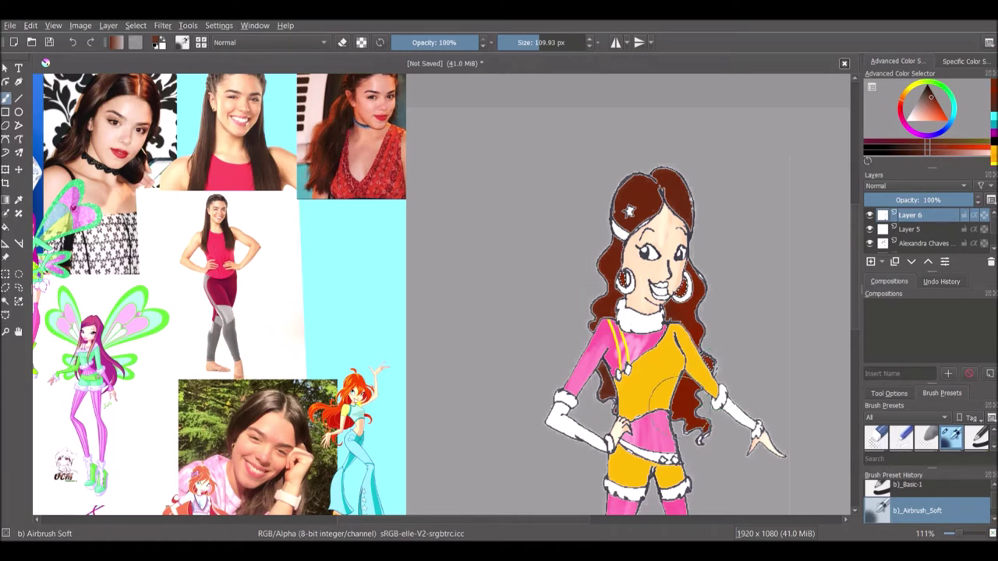
Add the left side of the hair to the selection and zoom in on the face.
click(5, 302)
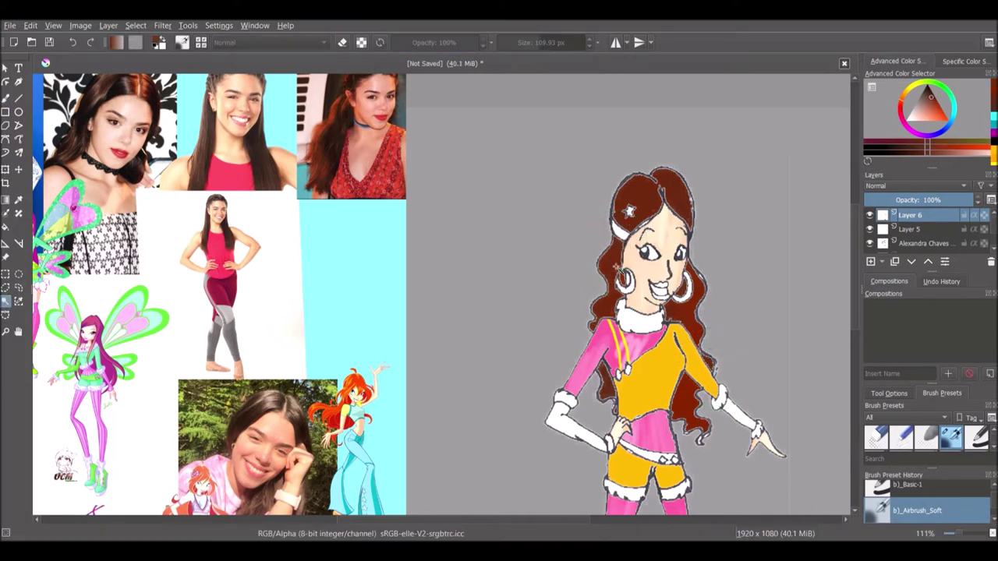
shift+click(608, 392)
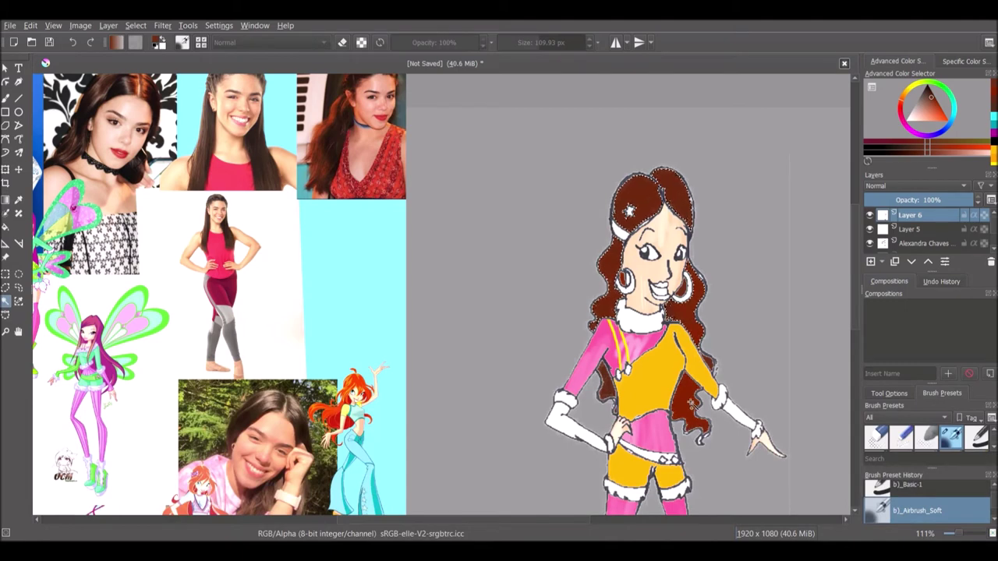
shift+click(668, 292)
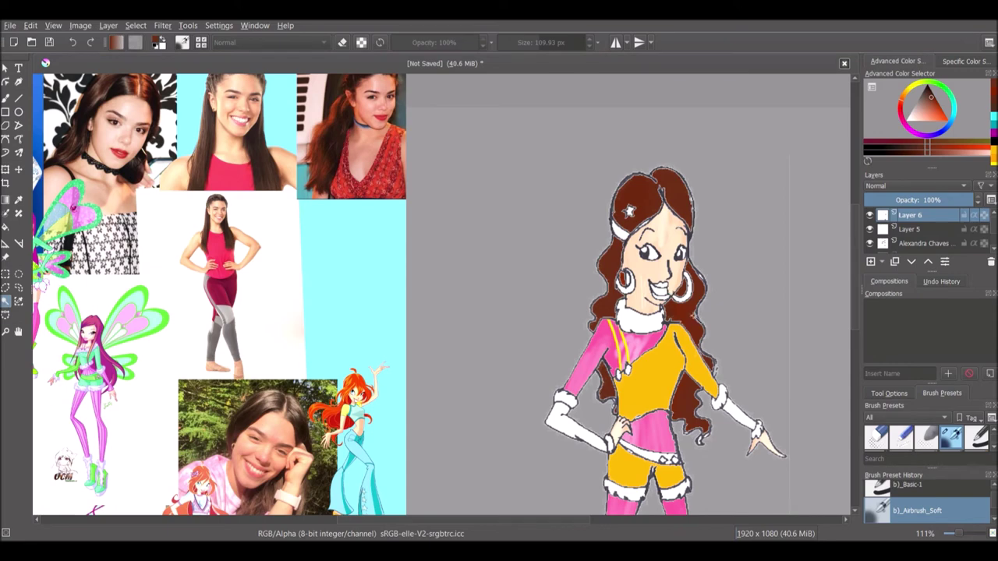
click(650, 310)
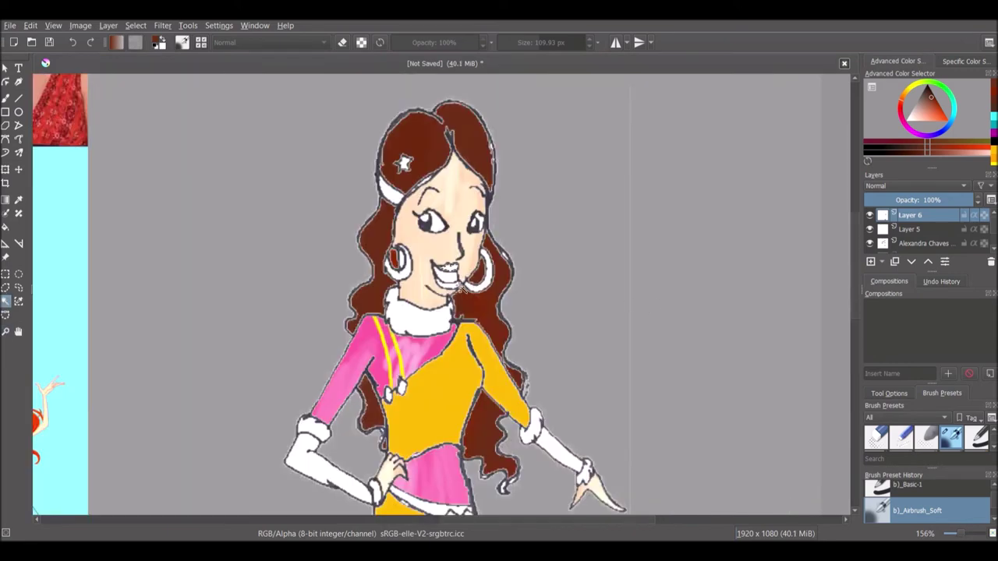
Paint the lips pink.
click(953, 117)
click(942, 117)
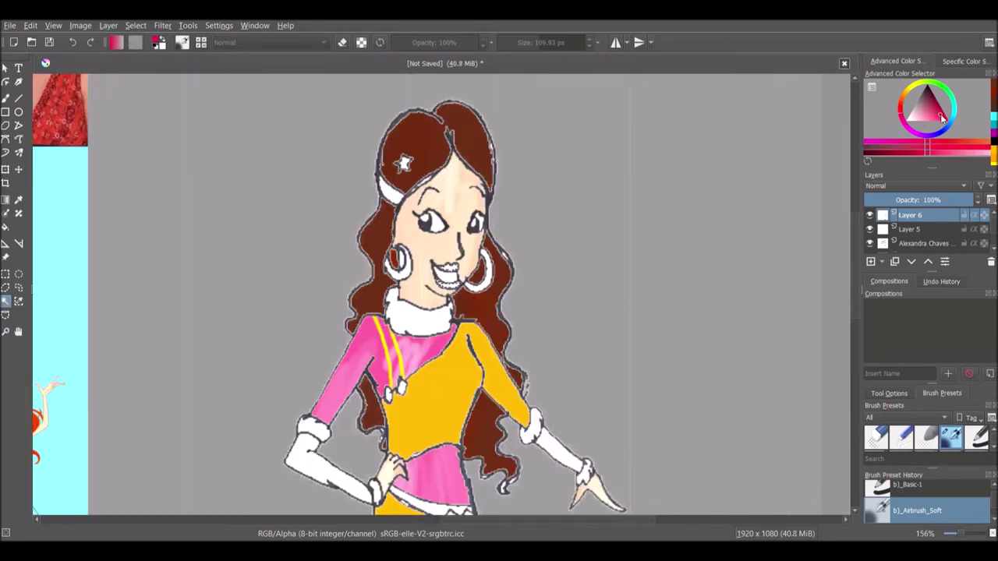
click(6, 227)
drag(441, 269, 464, 286)
Paint light brown around the hair clip.
key(ctrl+r)
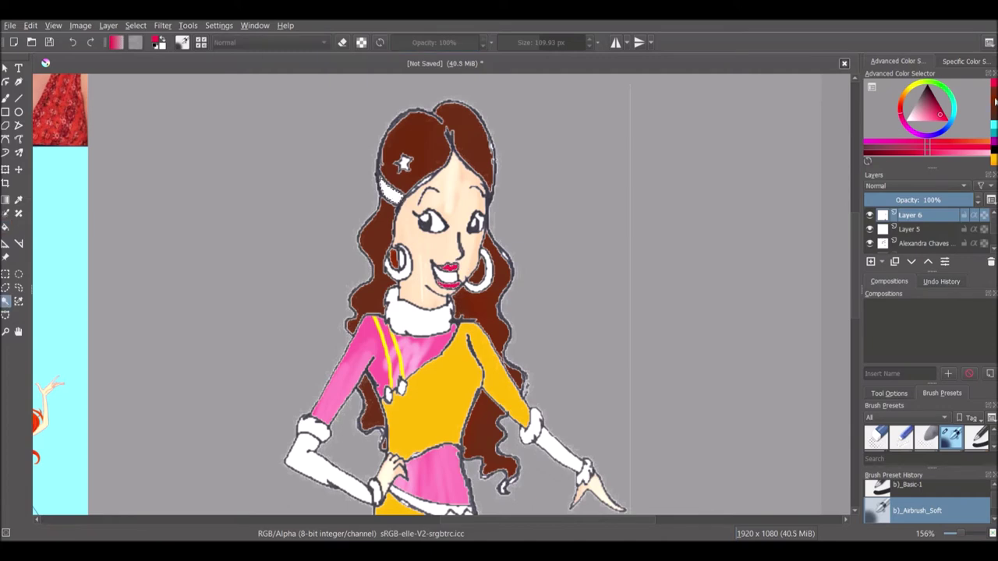
click(928, 109)
key(b)
drag(382, 181, 401, 201)
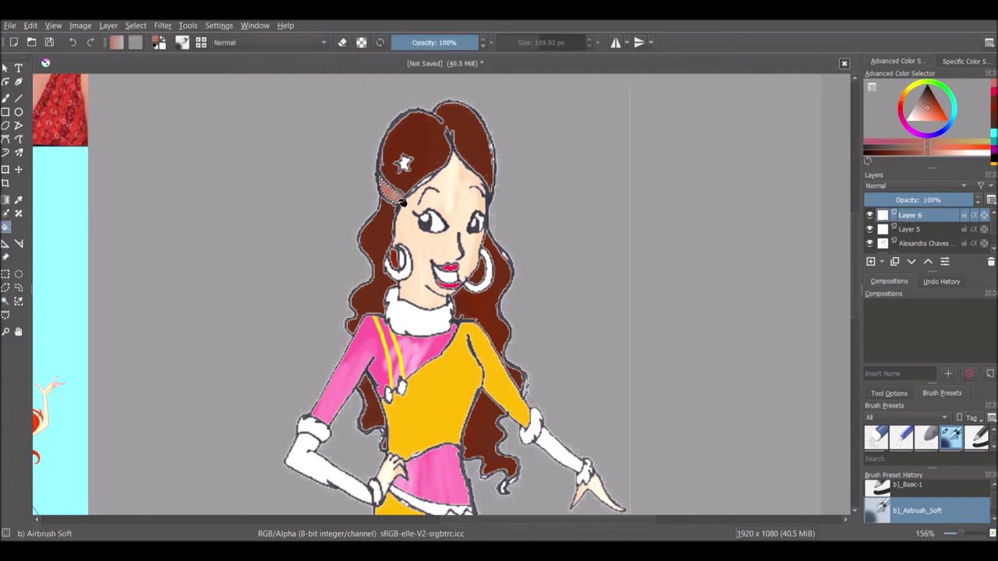
drag(928, 107, 930, 99)
Fill the selected boot fur cuffs light pink.
scroll(845, 331, down, 5)
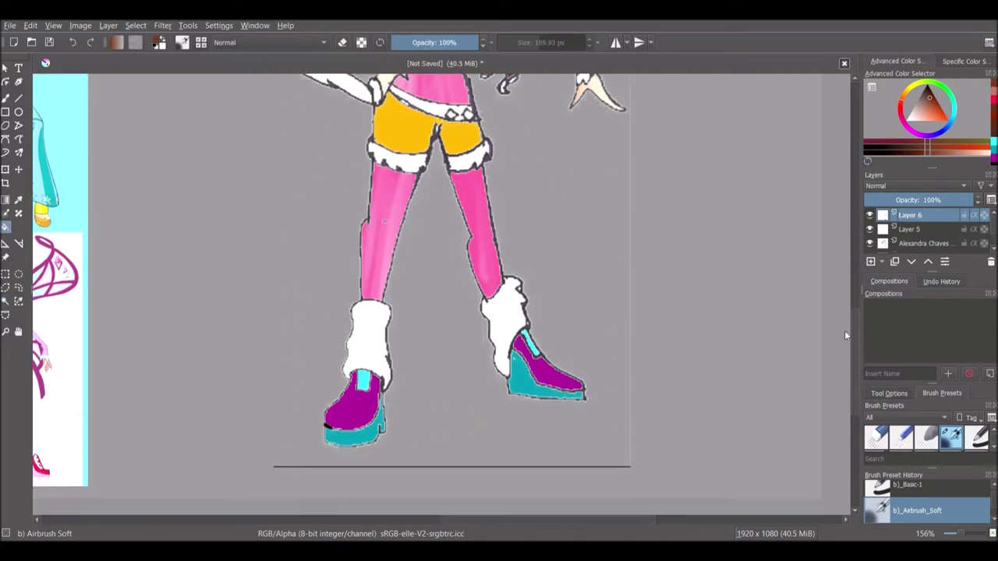
key(ctrl+r)
scroll(390, 320, up, 4)
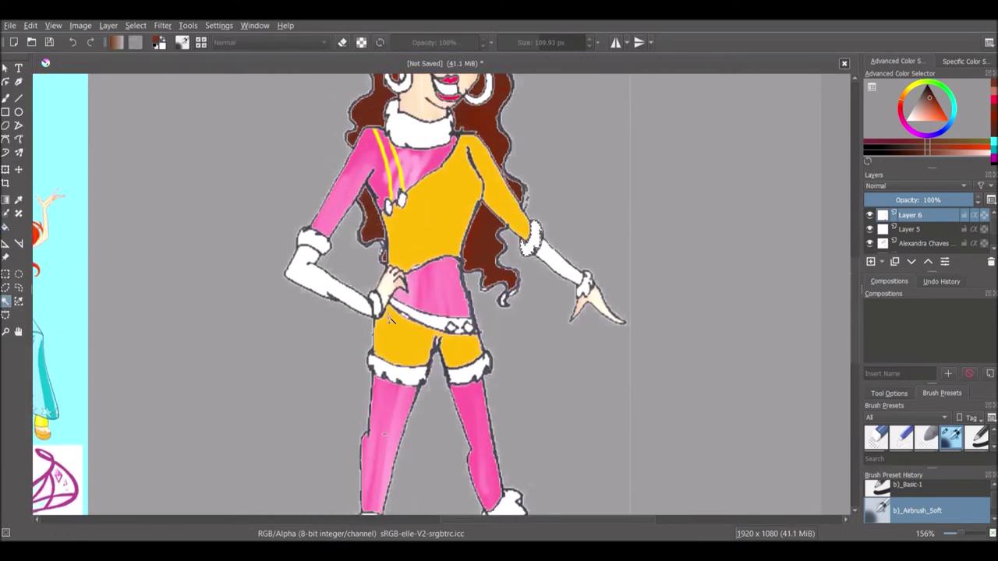
scroll(853, 314, down, 4)
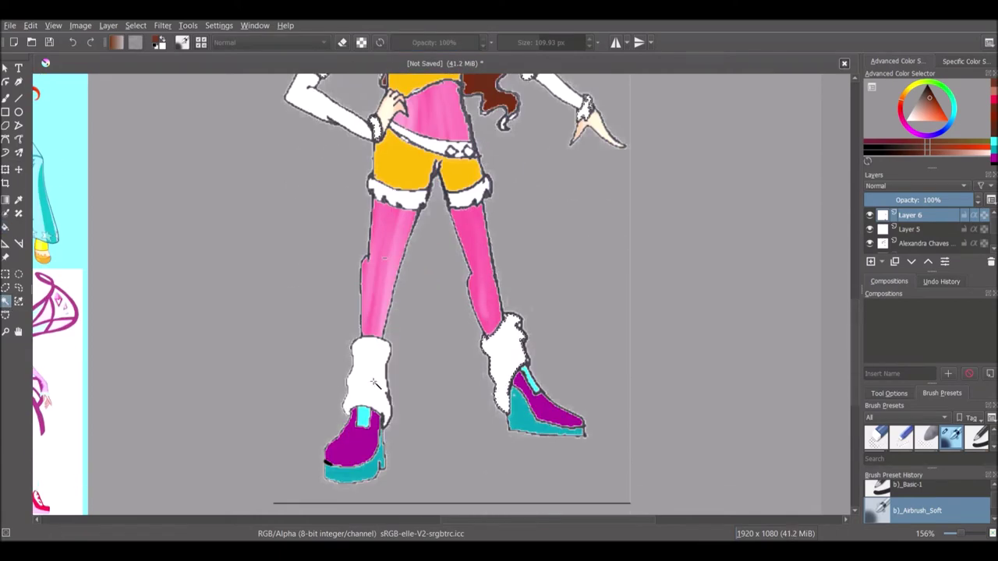
drag(930, 116, 917, 117)
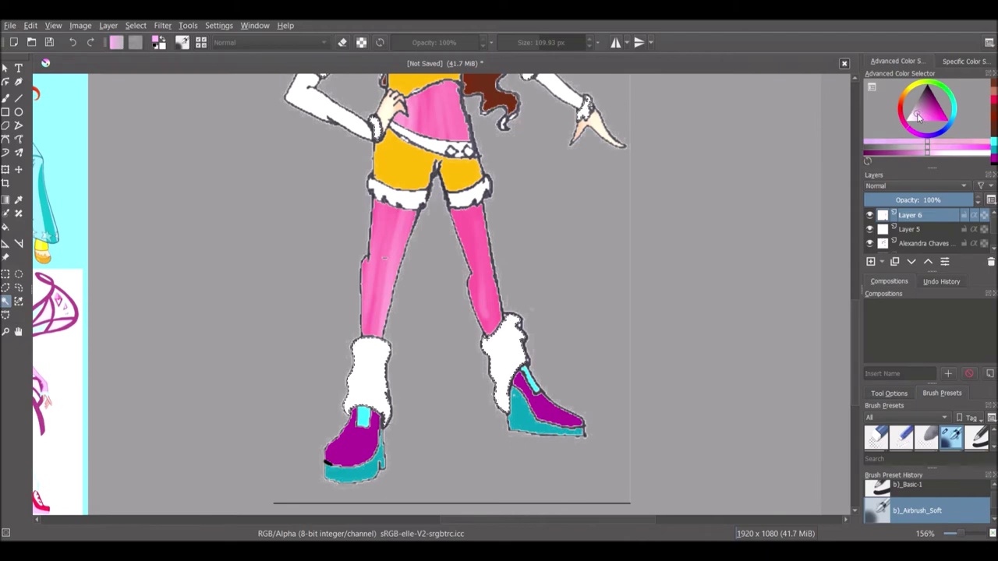
click(6, 98)
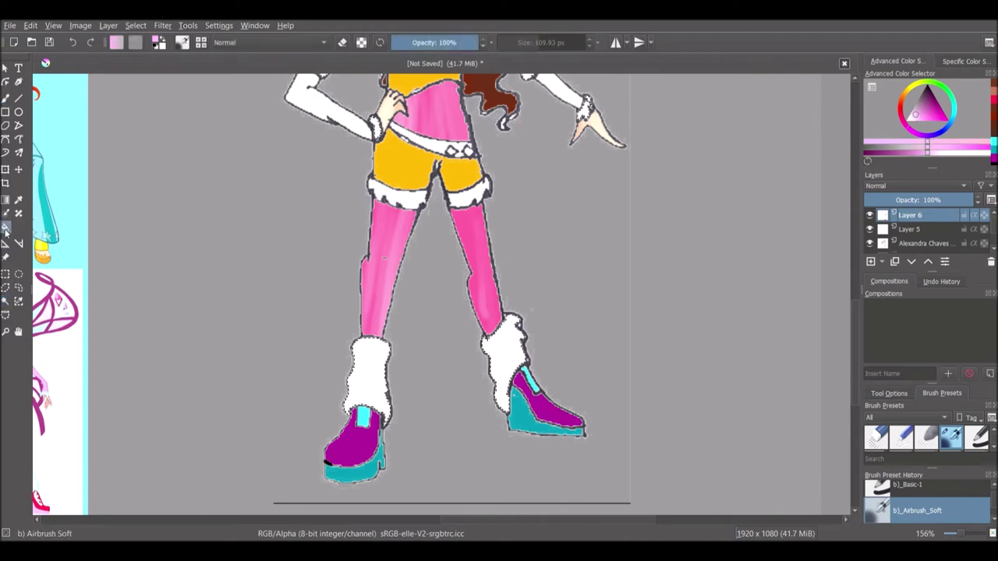
key(shift+BackSpace)
Fill the necklace and belt gems light cyan.
scroll(444, 297, up, 5)
scroll(444, 297, down, 2)
click(5, 302)
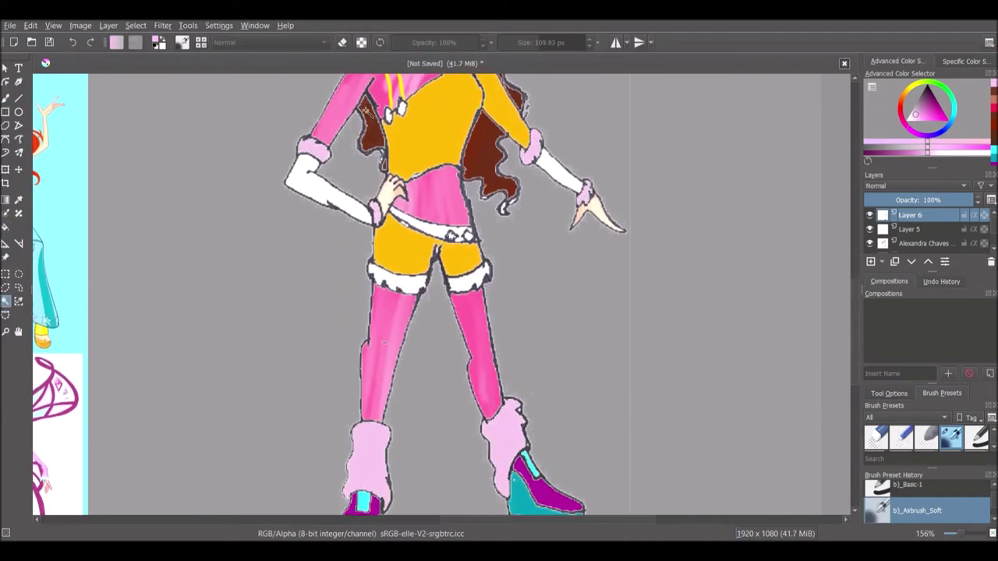
click(953, 117)
click(930, 121)
key(f)
click(5, 302)
key(shift+BackSpace)
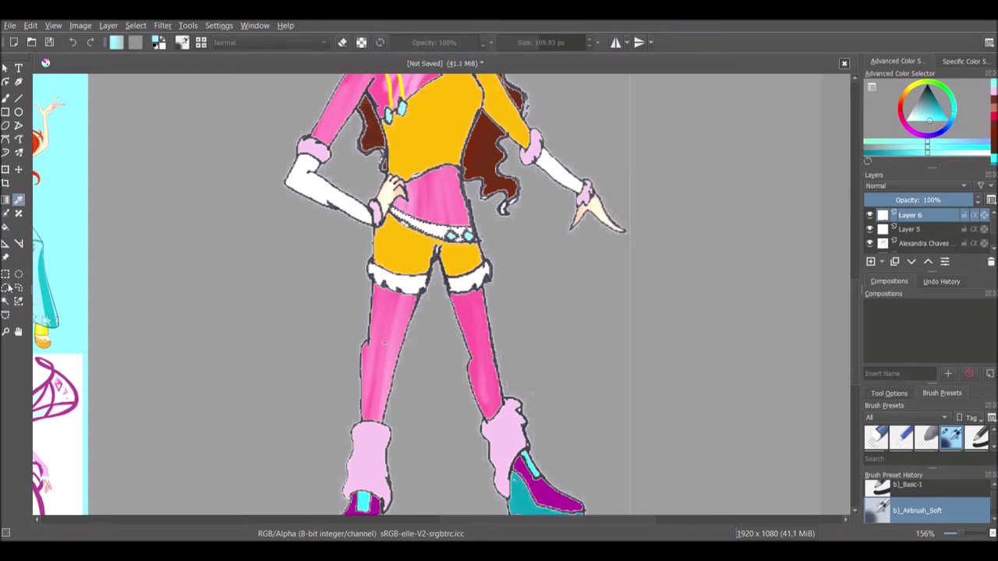
Fill the shorts fur trim light pink and reframe the character at 100%.
ctrl+click(316, 152)
key(shift+BackSpace)
scroll(338, 200, up, 5)
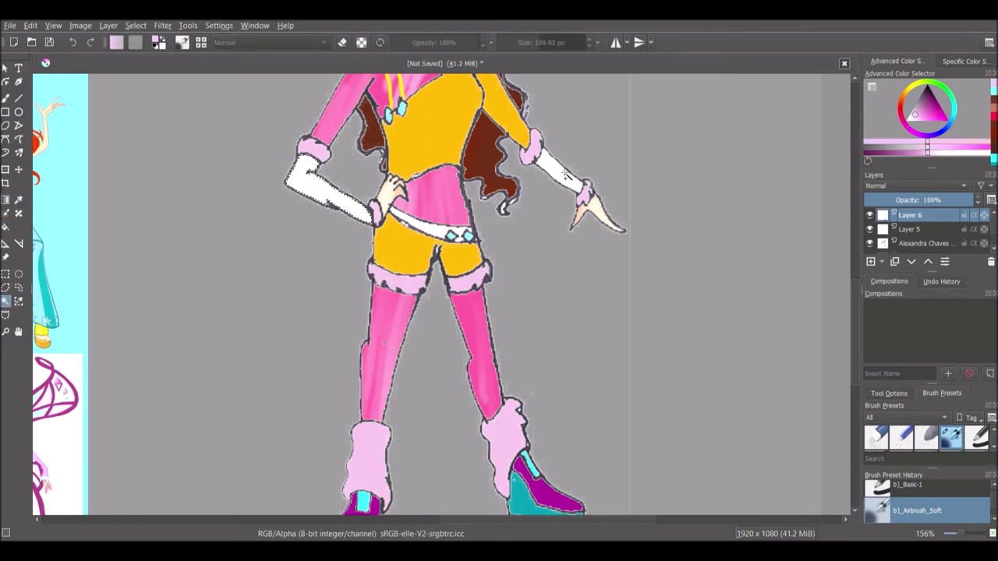
drag(580, 520, 623, 520)
click(5, 332)
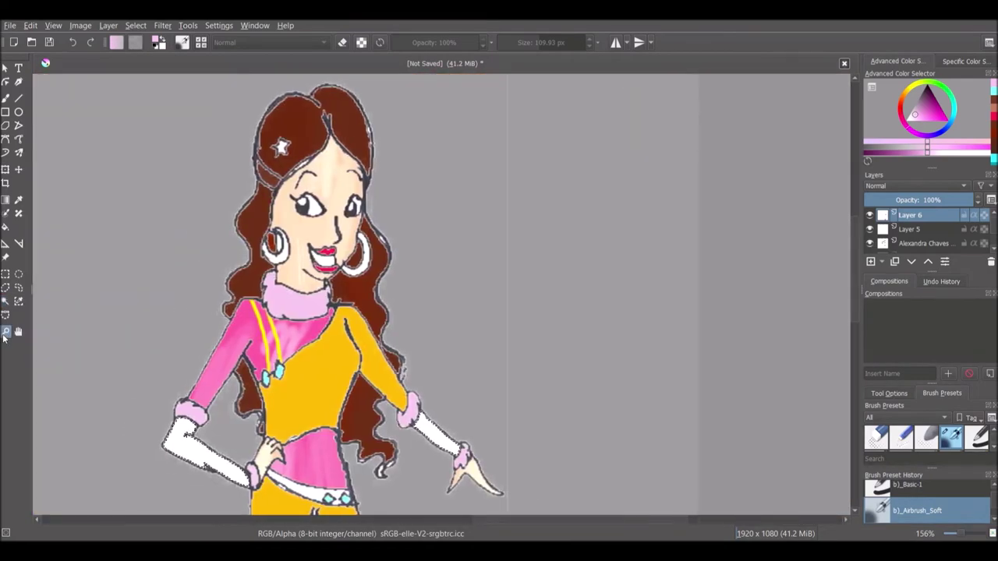
alt+click(513, 221)
click(355, 257)
click(355, 257)
Fill both long gloves light blue.
scroll(585, 92, up, 2)
drag(941, 134, 936, 129)
click(5, 226)
click(297, 295)
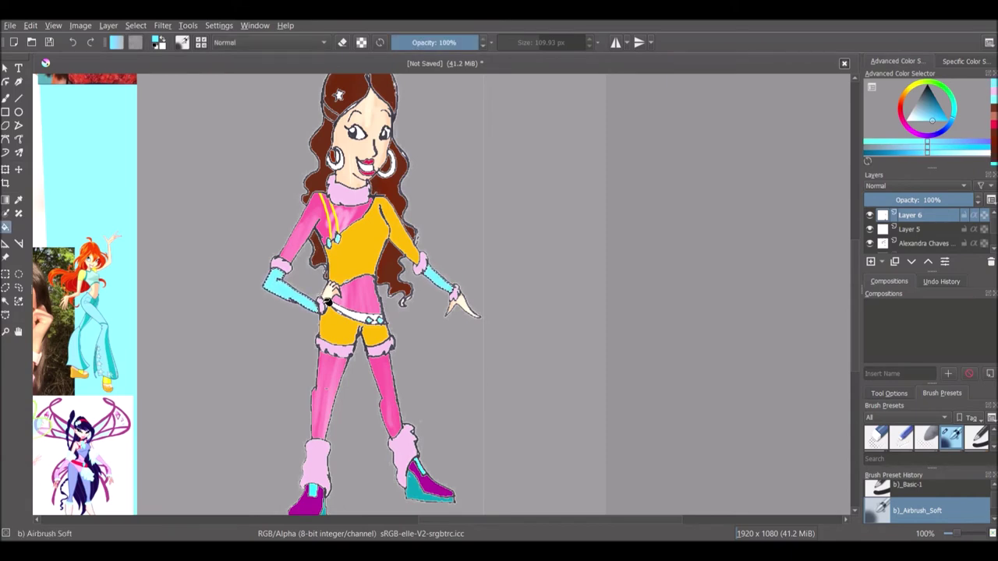
Load the Ink-3 Gpen brush in pink at 100% opacity.
drag(937, 139, 937, 116)
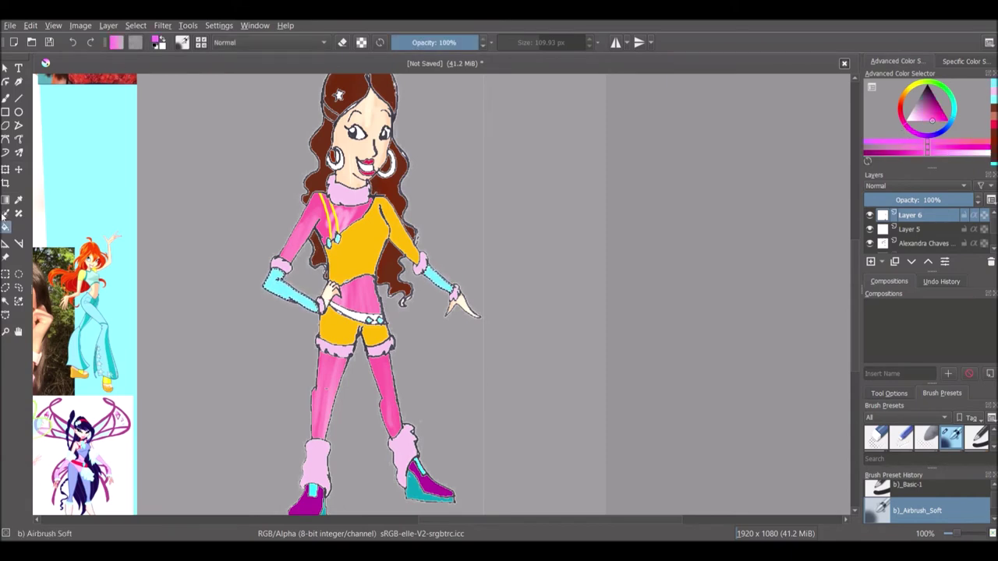
click(5, 98)
scroll(928, 436, down, 2)
click(976, 437)
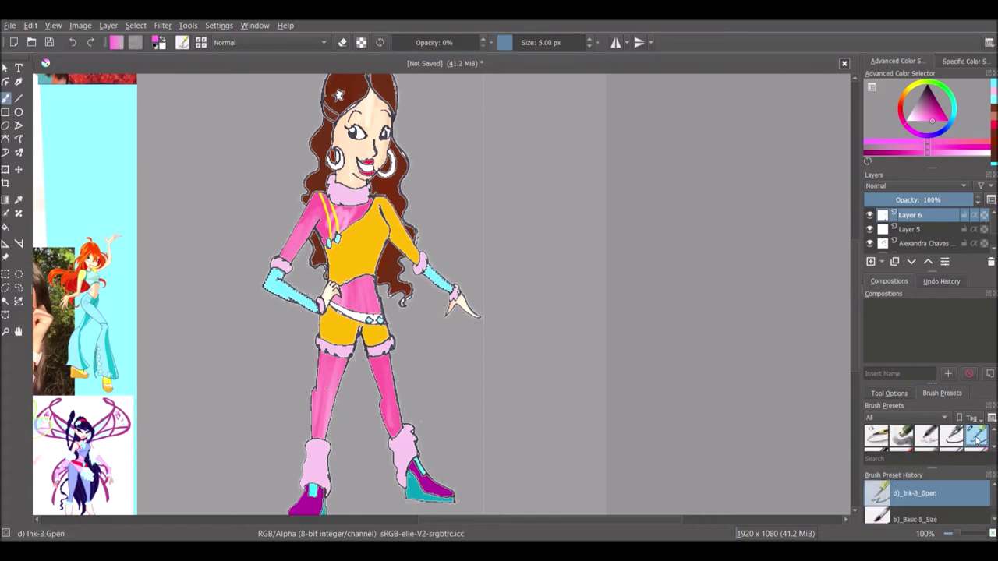
click(939, 116)
drag(468, 42, 535, 48)
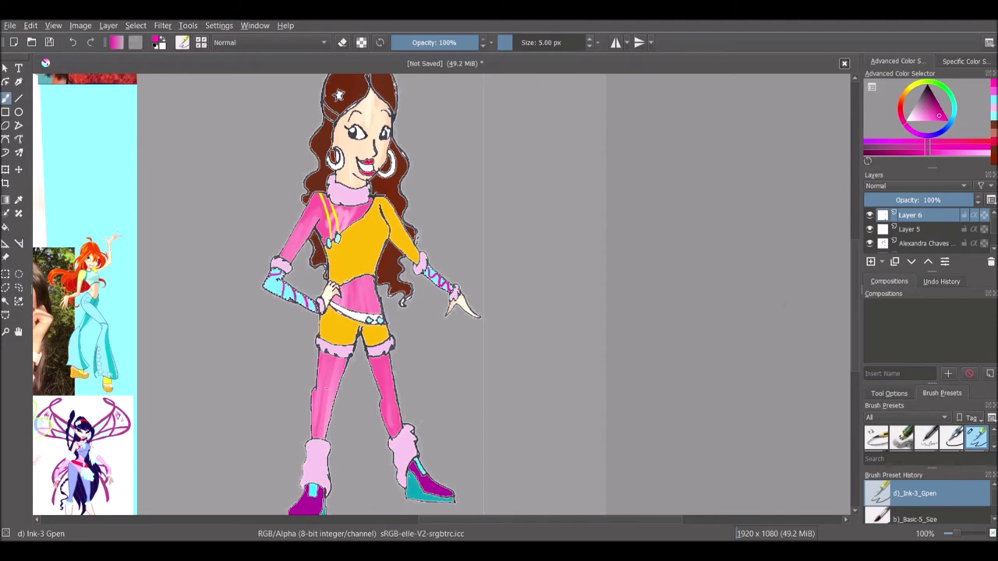
Fill both hoop earrings yellow and select the character's silhouette.
key(f)
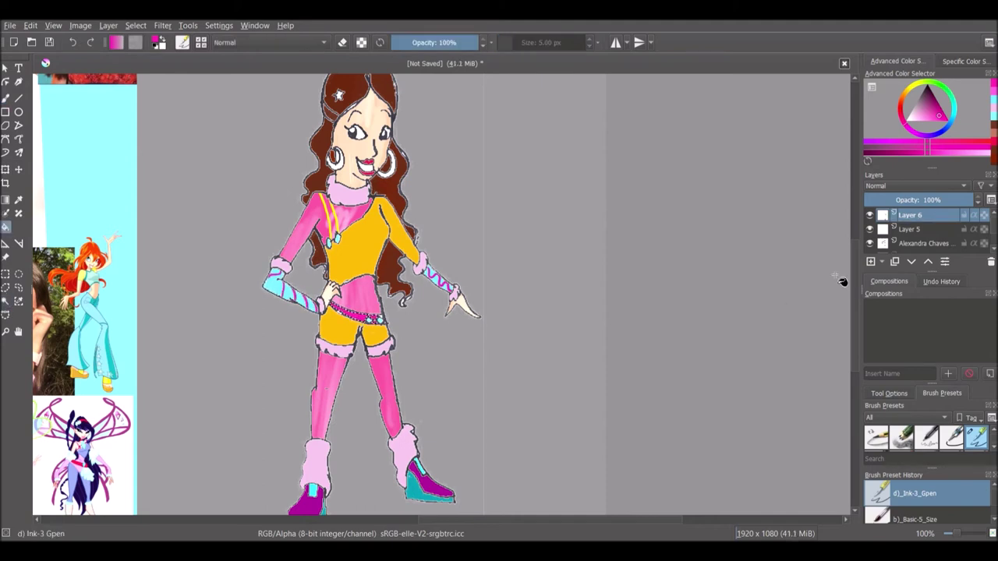
click(6, 303)
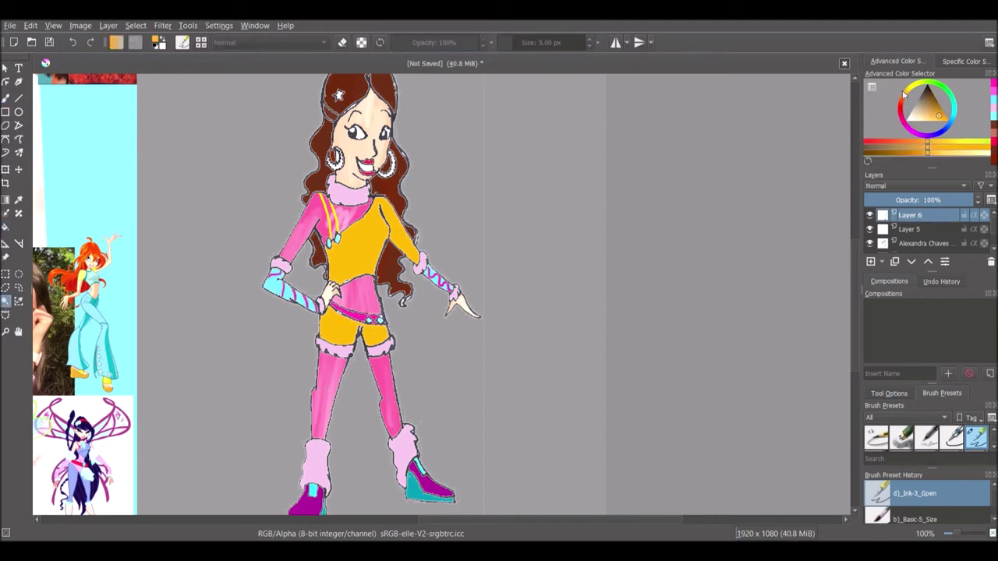
key(f)
click(335, 160)
click(389, 165)
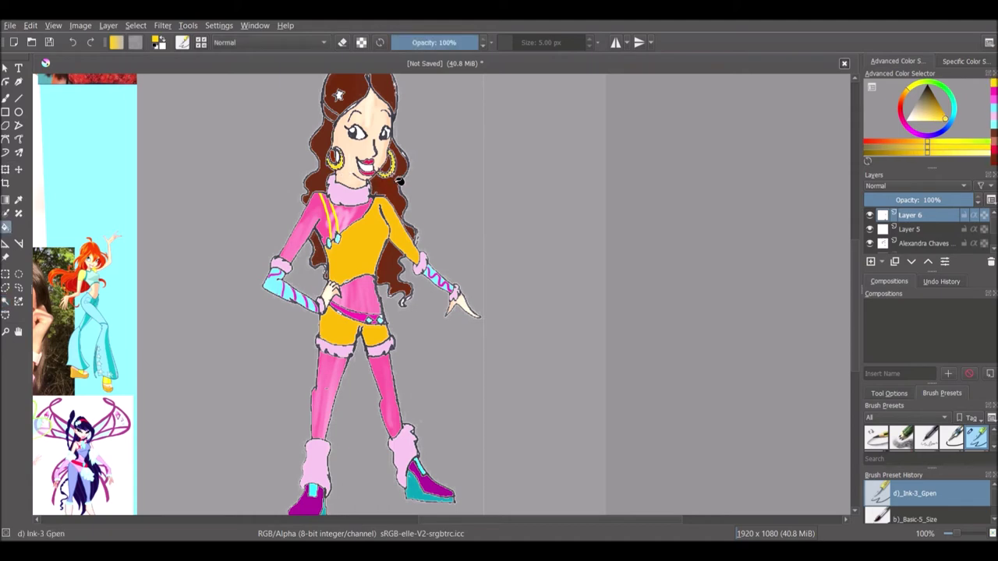
click(5, 303)
click(506, 234)
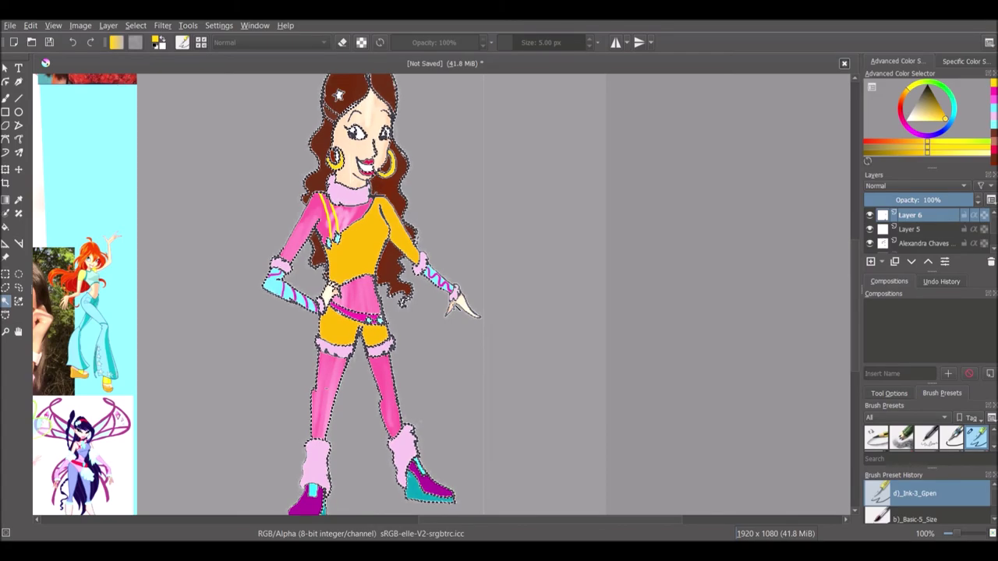
Outline the character's silhouette selection in black, then deselect.
scroll(485, 328, up, 2)
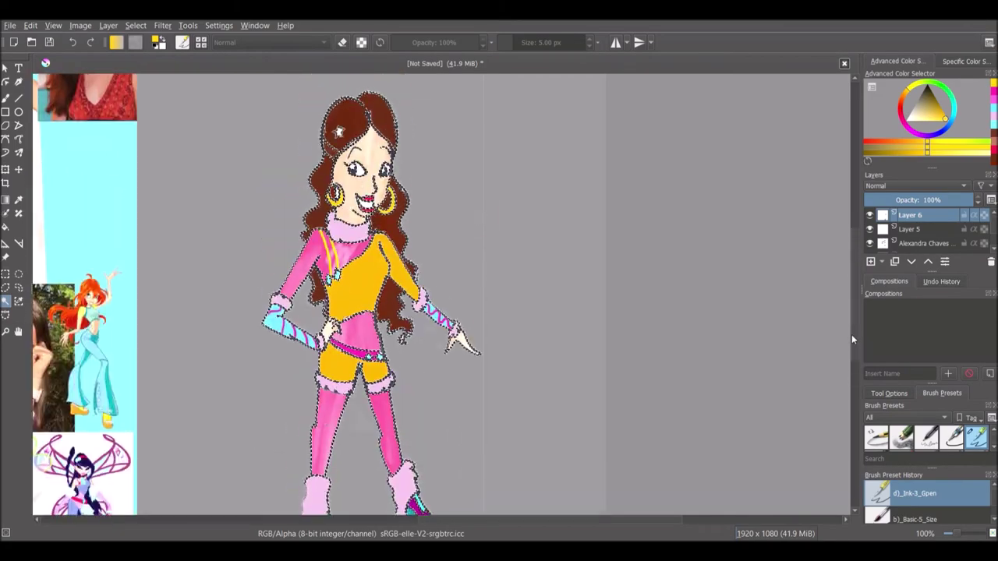
key(f)
key(d)
key(ctrl+shift+a)
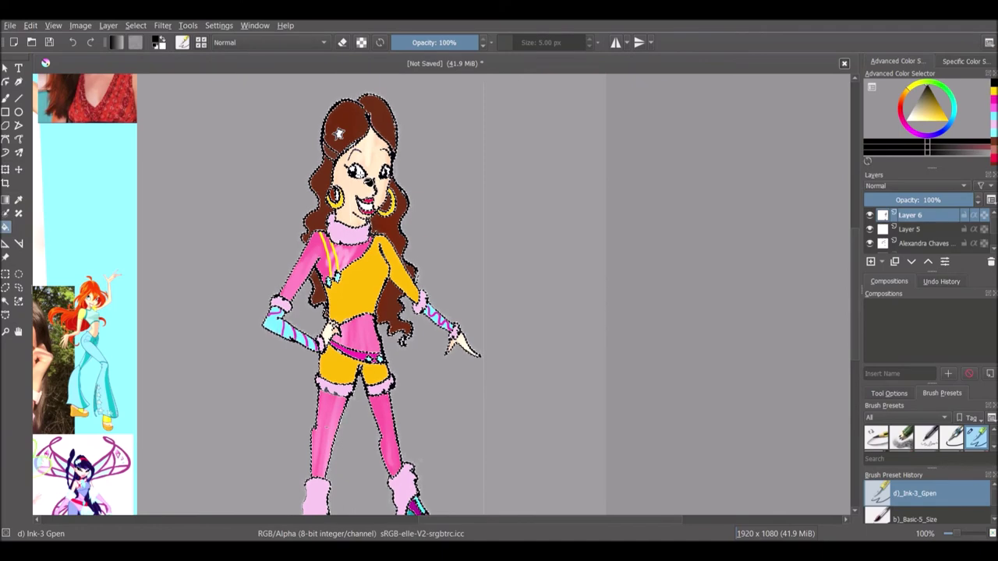
Paint darker pink stripes down the top and leggings with the ink brush.
click(6, 300)
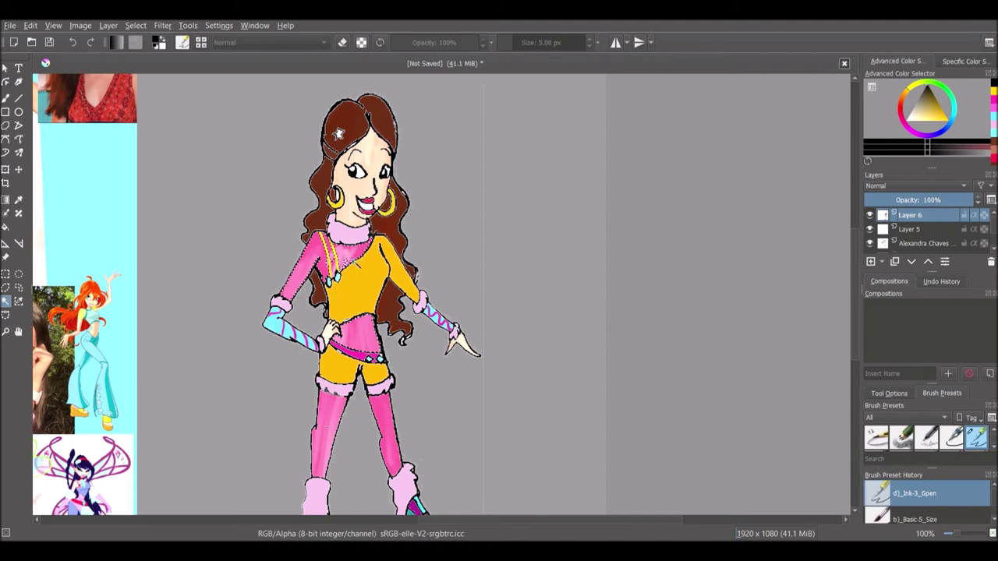
ctrl+click(343, 250)
key(b)
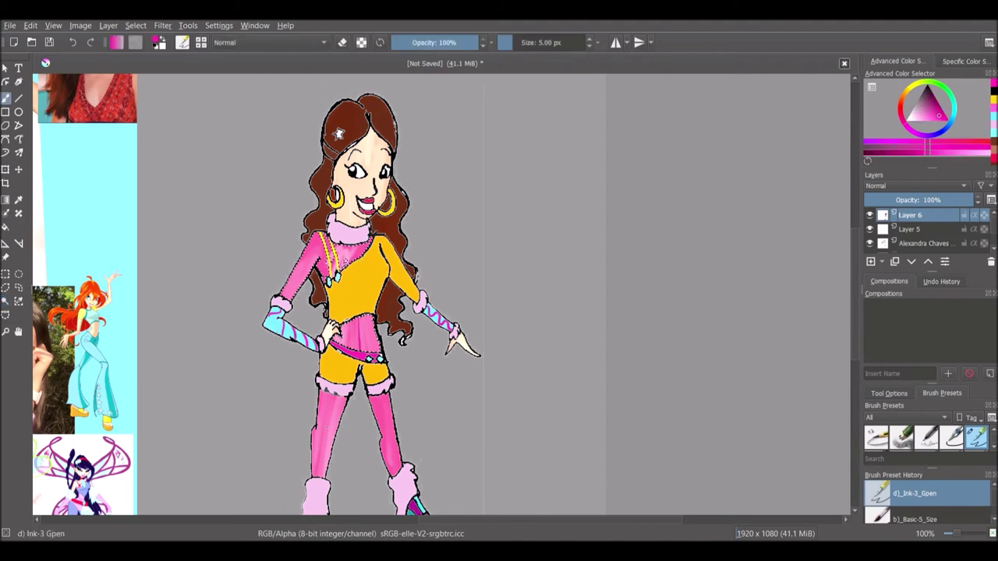
scroll(441, 296, left, 3)
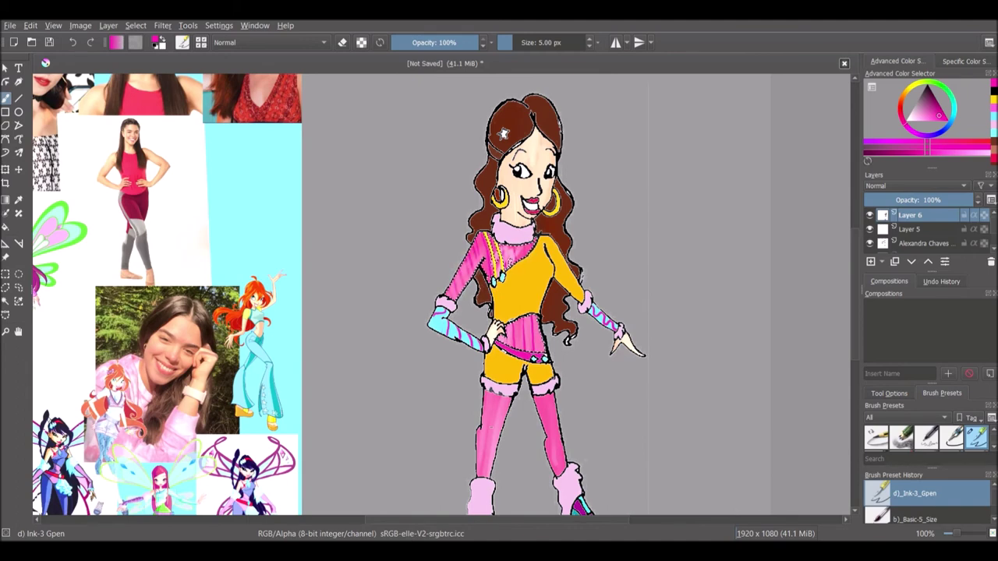
click(6, 301)
key(b)
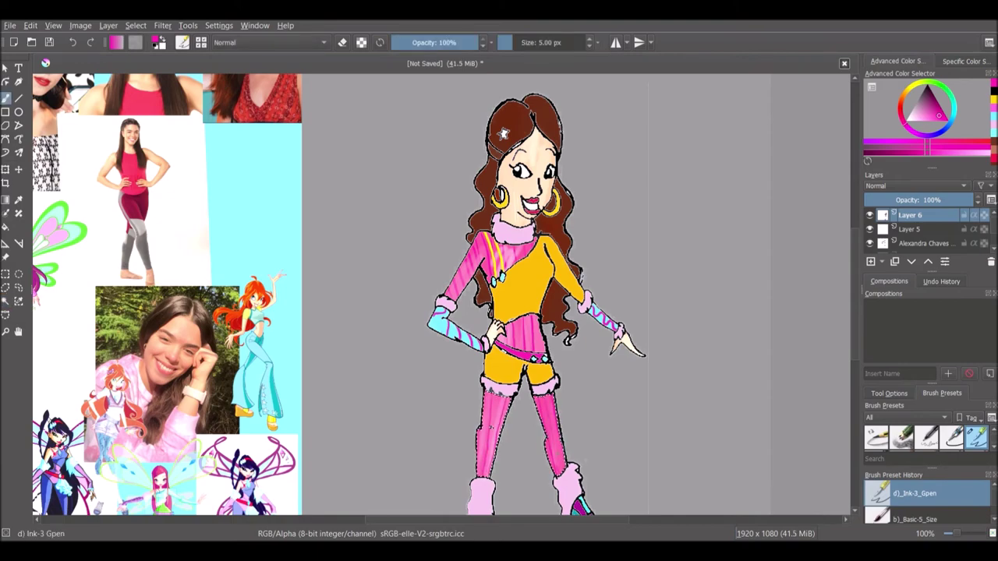
scroll(844, 298, down, 3)
click(5, 302)
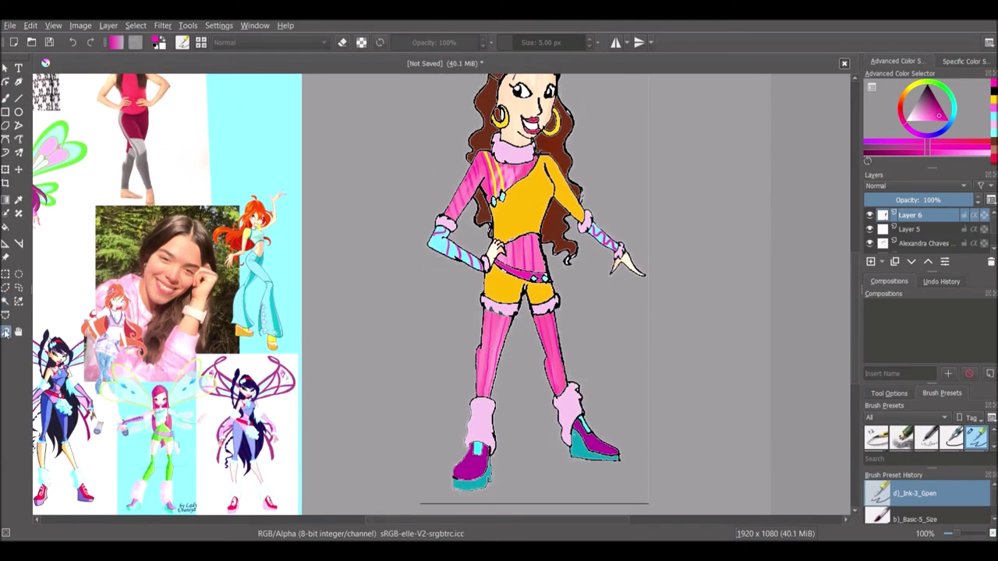
Zoom out and fill the star in her hair yellow.
key(minus)
scroll(838, 310, up, 2)
key(f)
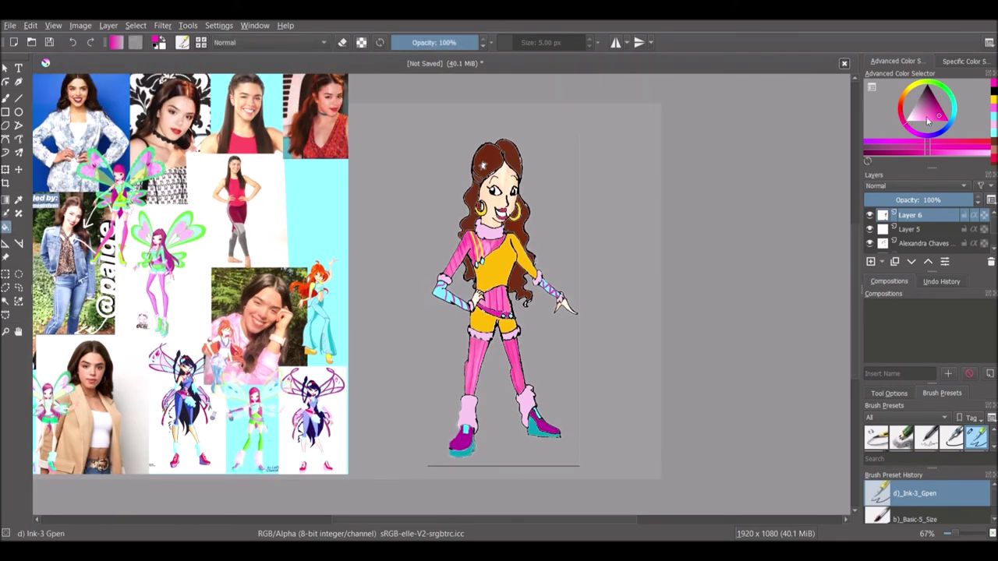
click(900, 101)
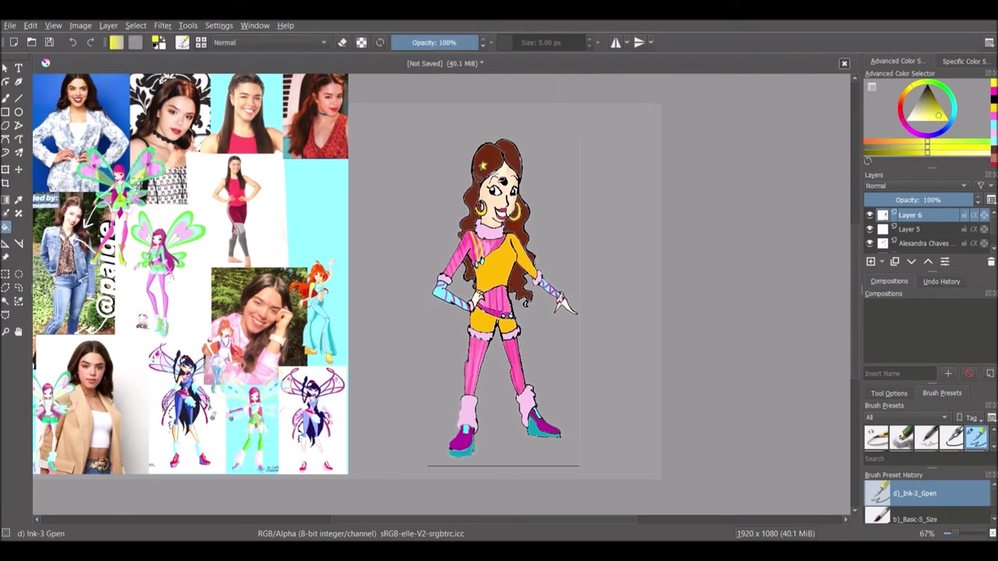
Crop the canvas tightly around the figure and show the white Background layer.
click(5, 181)
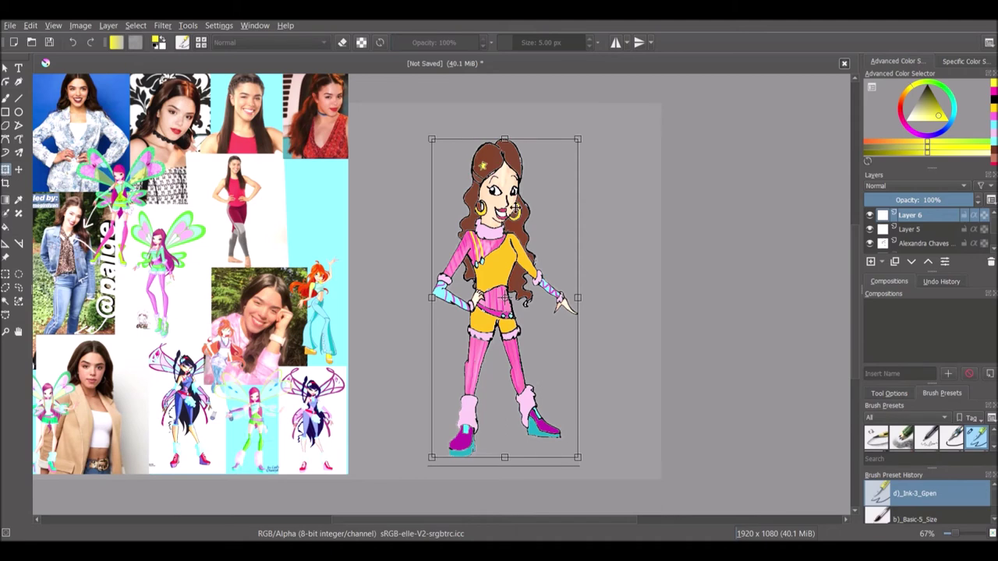
drag(390, 103, 608, 478)
key(Return)
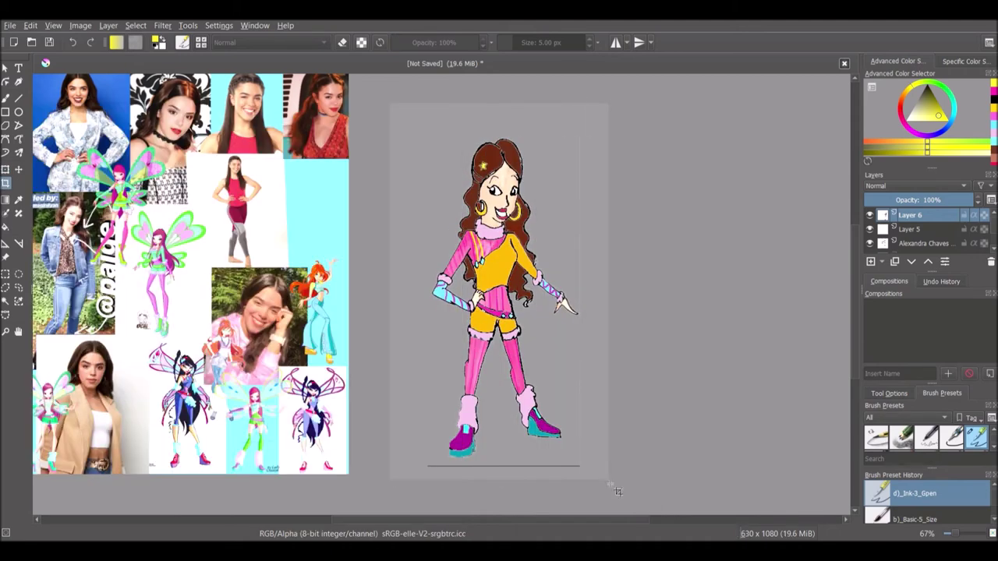
click(955, 122)
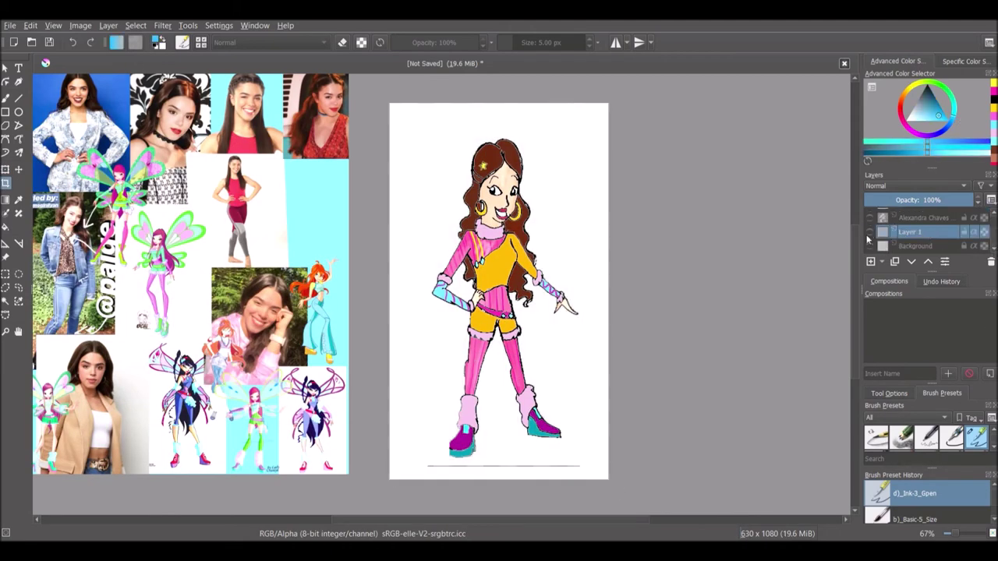
click(407, 124)
drag(607, 104, 582, 128)
Place the cropped character into Snow background.jpg and give her a white Outer Glow.
key(Return)
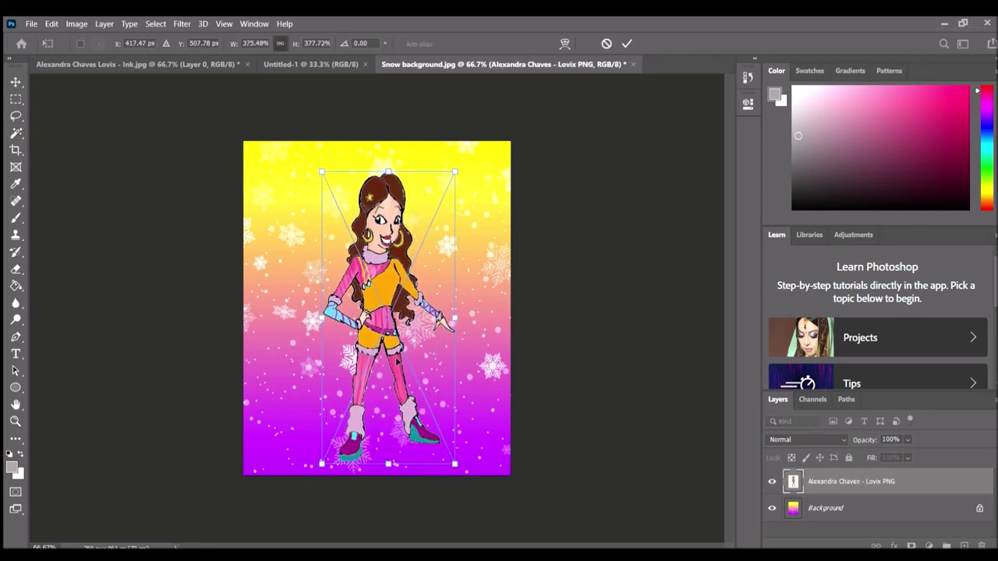
key(Return)
key(w)
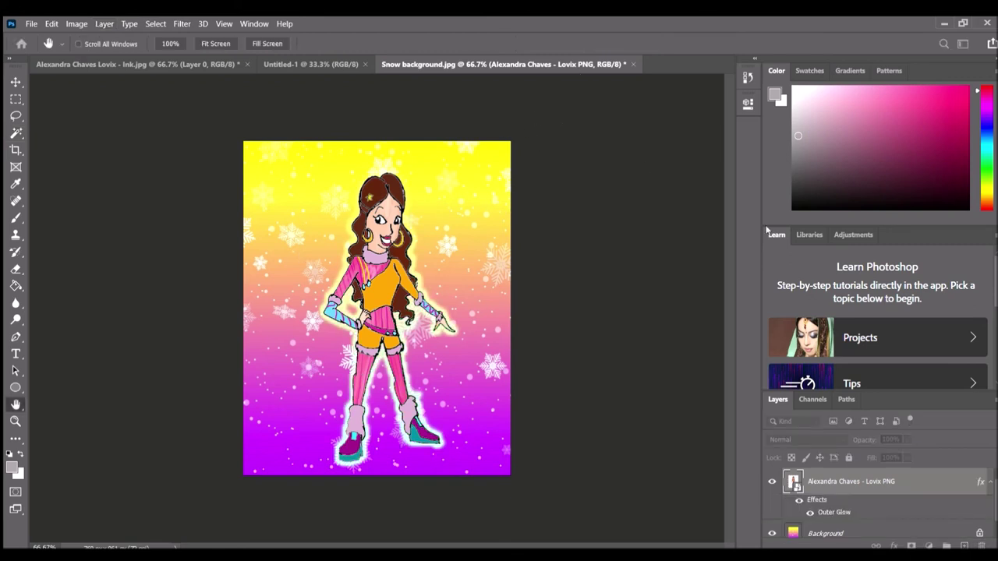
key(i)
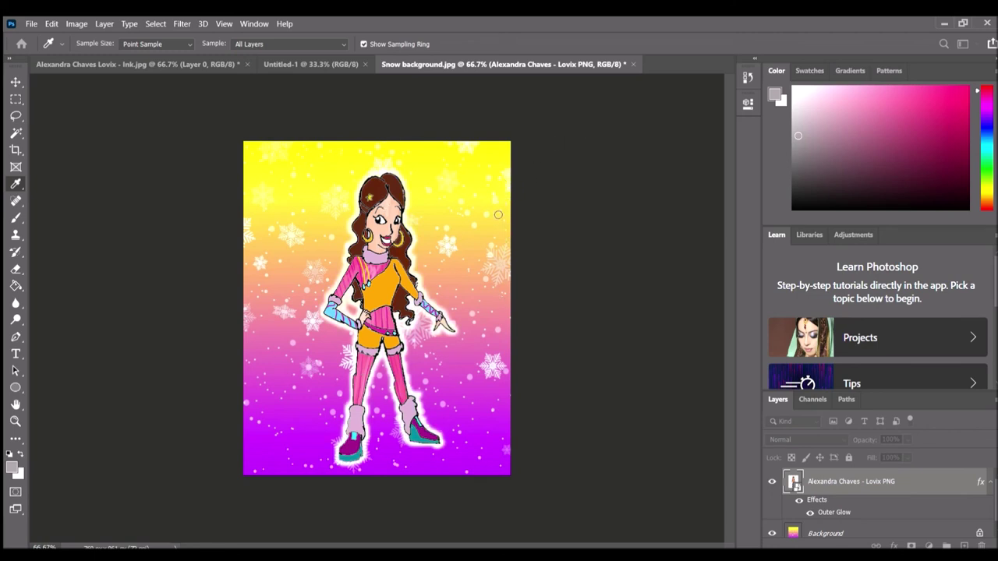
key(h)
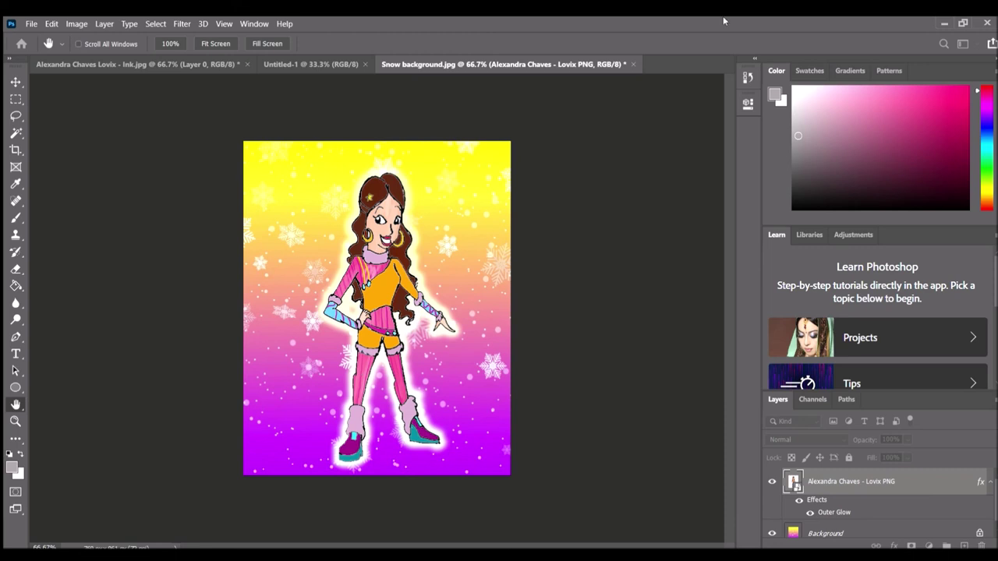
Shift the Background layer's hue so the gradient runs hot pink to light blue.
key(w)
click(846, 531)
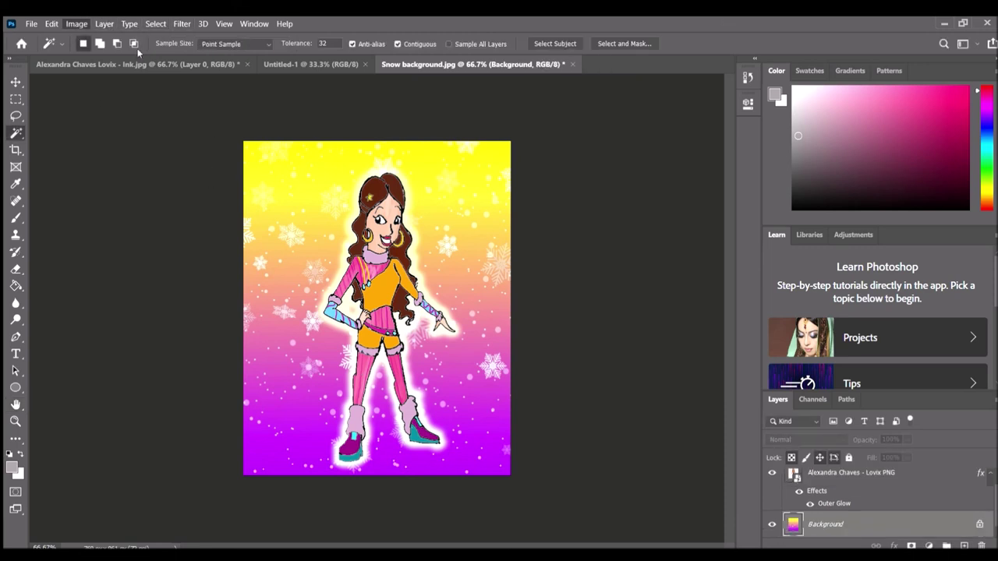
key(i)
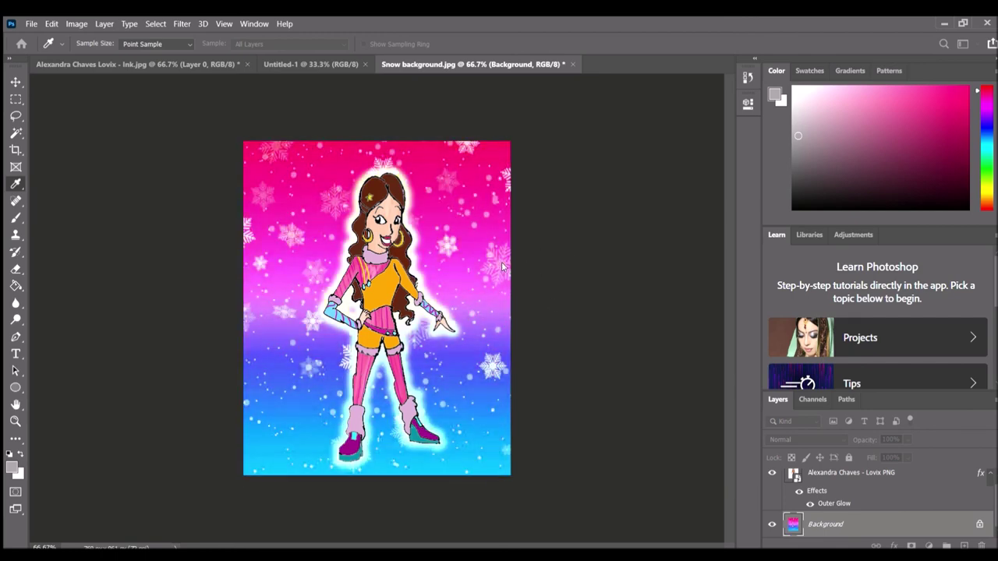
key(w)
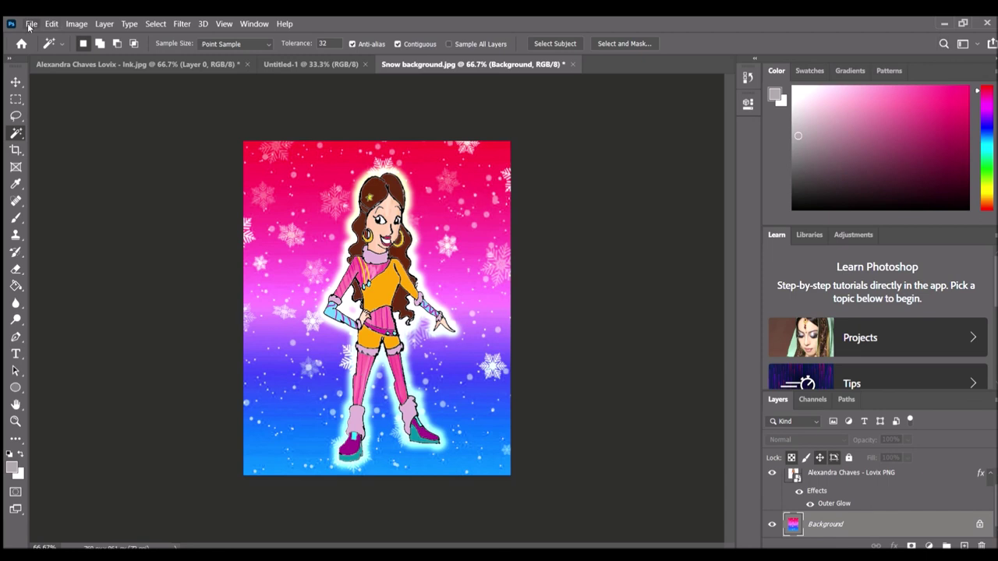
click(840, 472)
key(v)
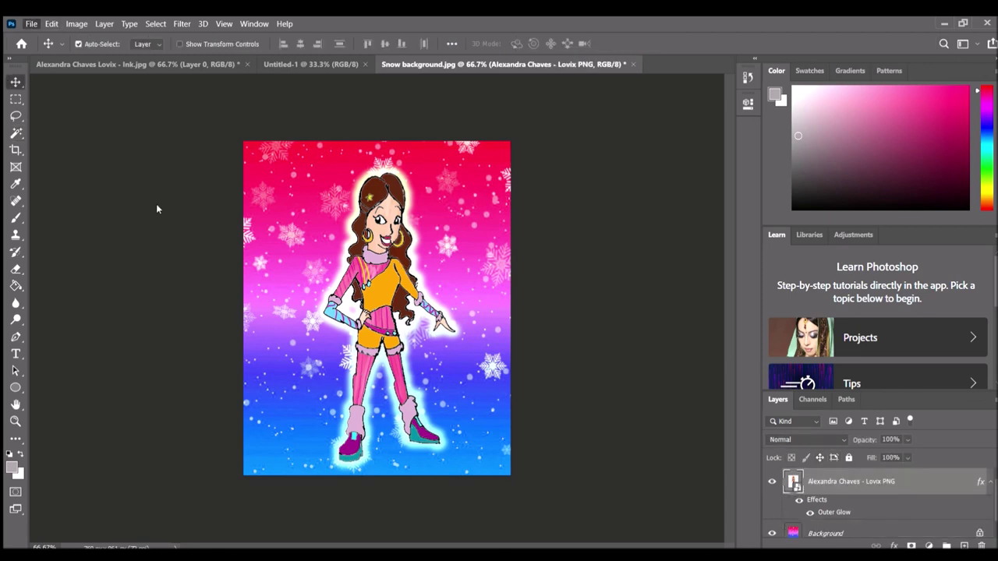